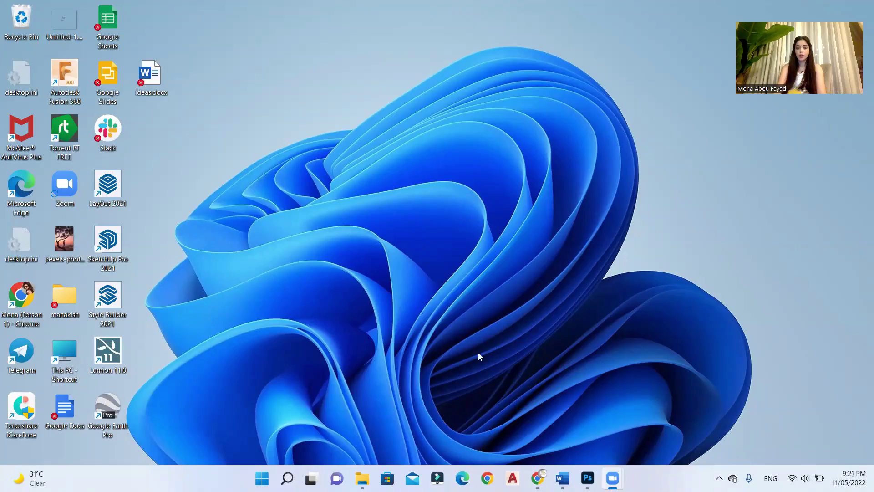
# Launch AutoCAD 2021 and browse the Learn and Create pages of the Start tab.
pyautogui.click(510, 476)
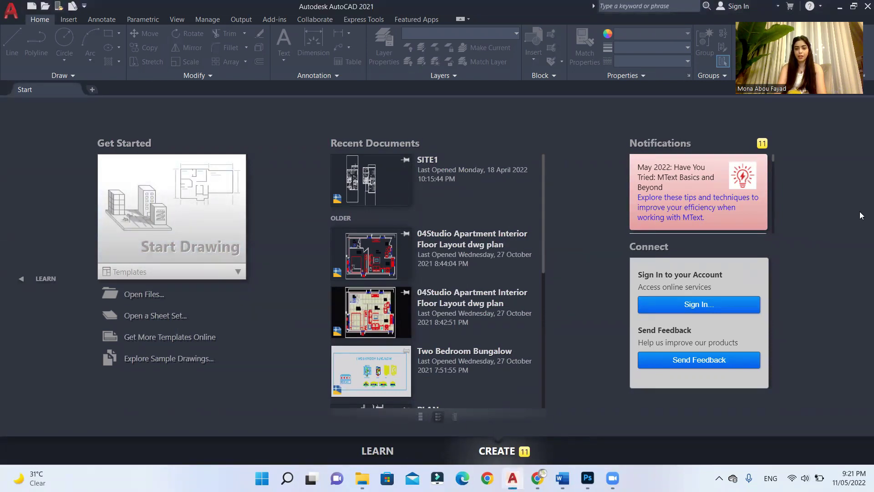
pyautogui.click(386, 450)
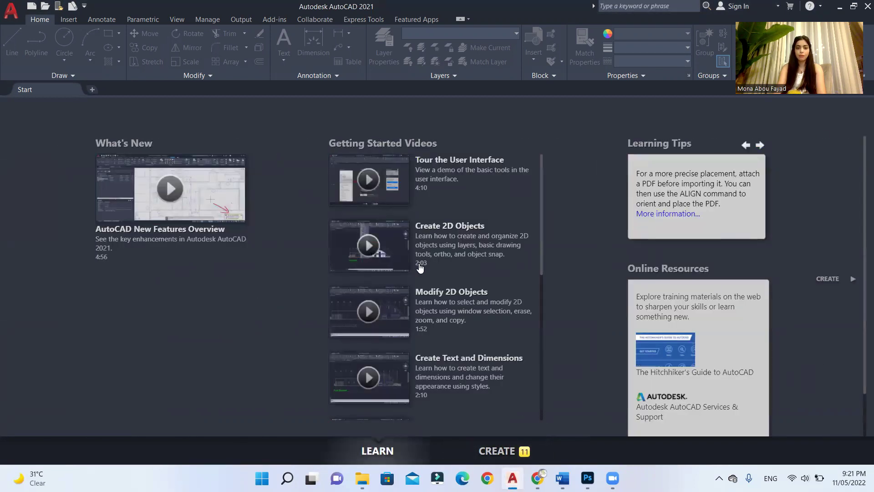
pyautogui.scroll(-7, 449, 236)
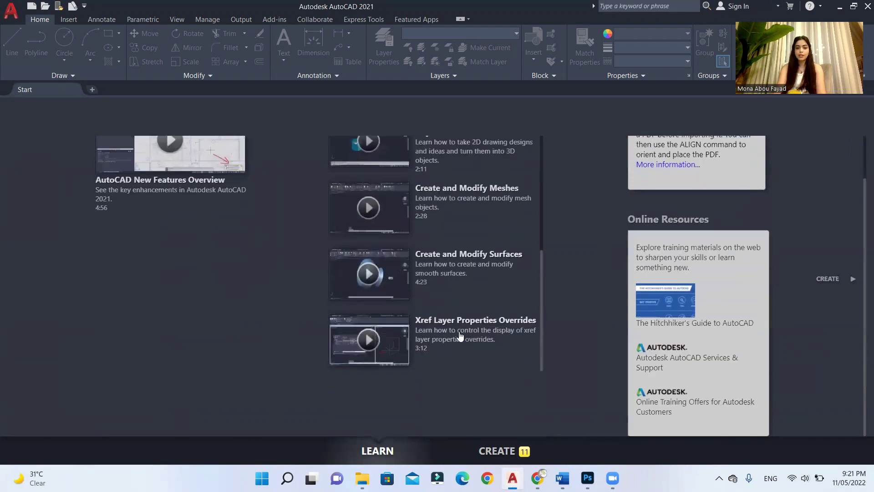
pyautogui.scroll(6, 469, 341)
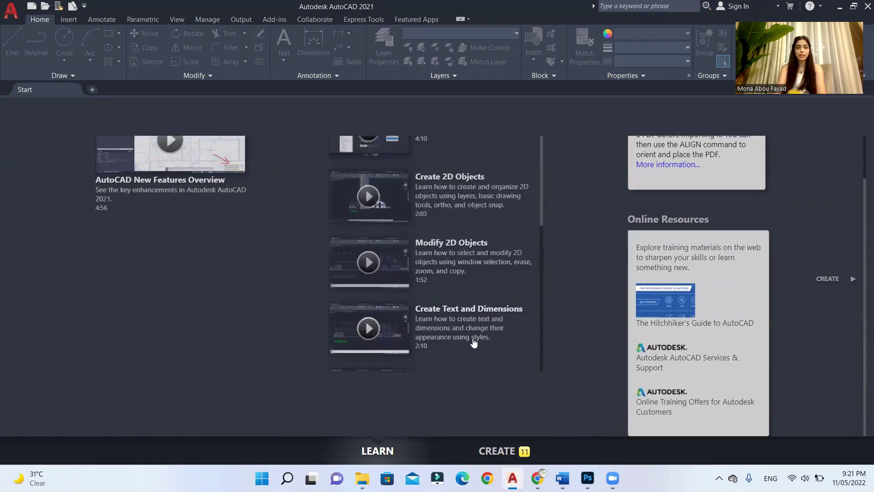
pyautogui.scroll(2, 253, 253)
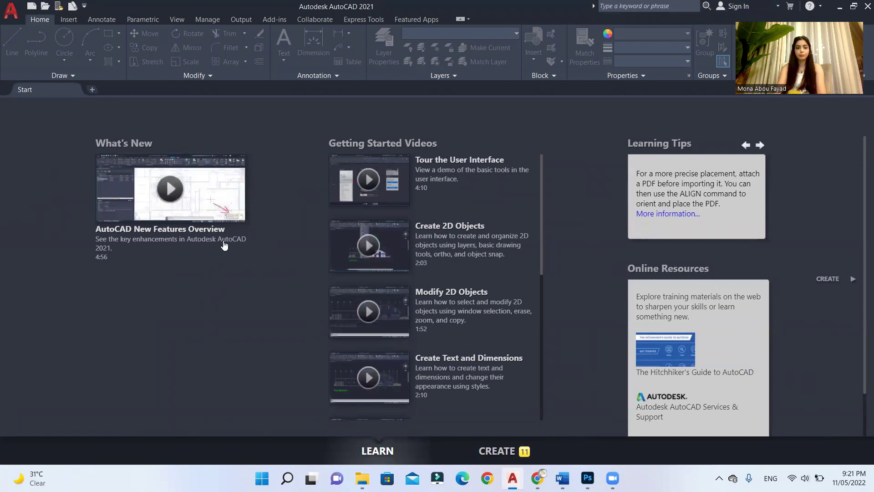
pyautogui.click(496, 450)
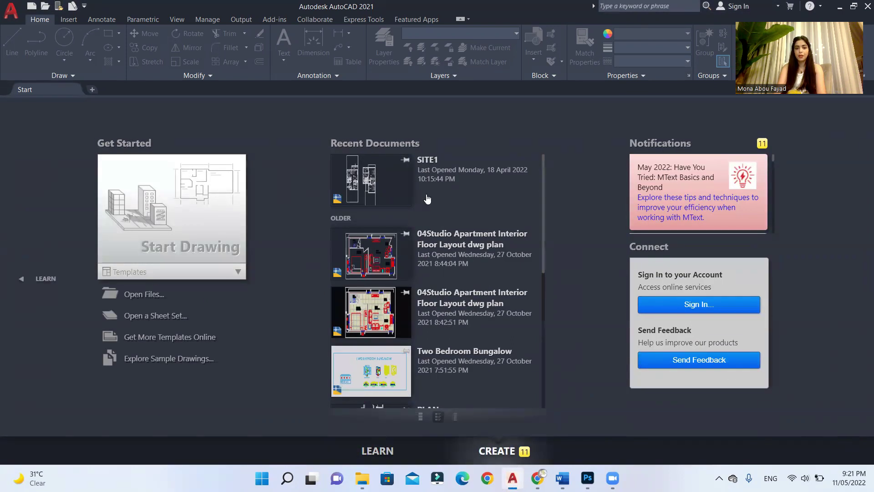
pyautogui.scroll(-5, 439, 221)
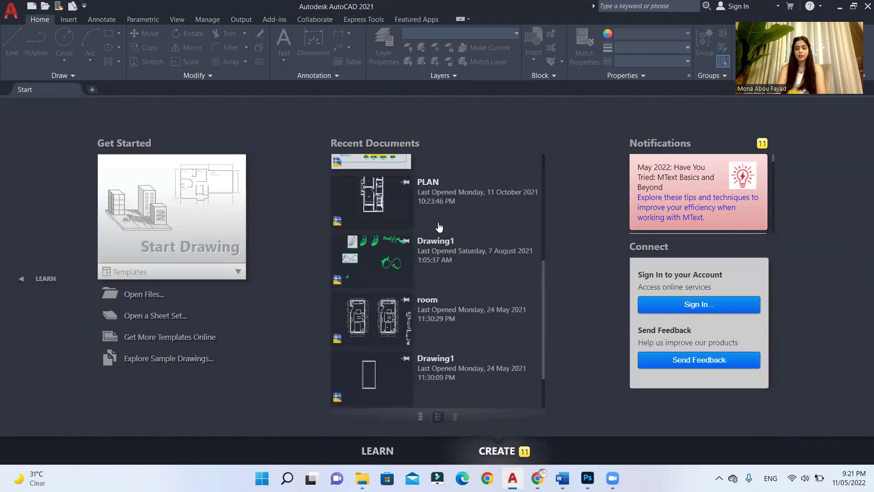
pyautogui.scroll(5, 448, 274)
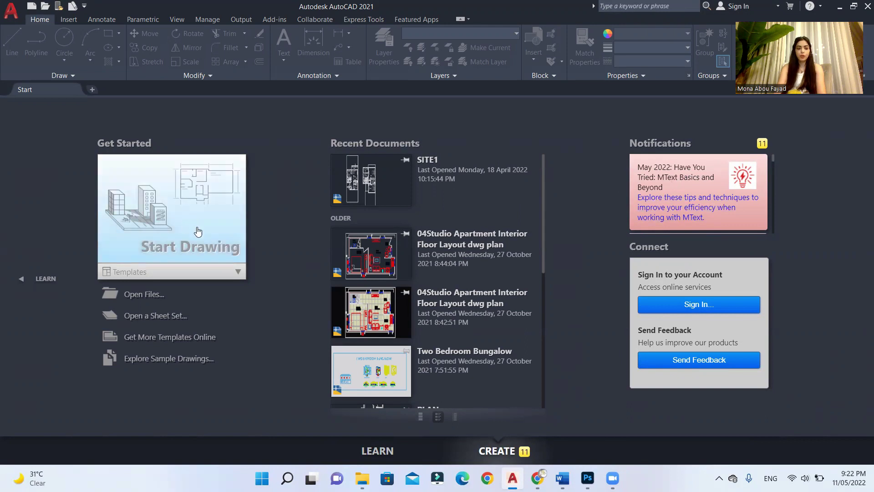
# Dismiss the open-file browser and start a new blank drawing, Drawing1.
pyautogui.click(151, 302)
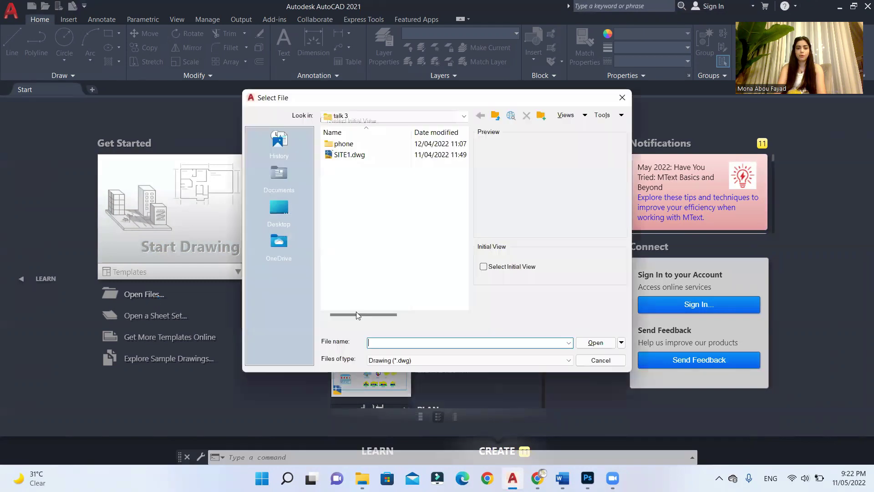
pyautogui.click(621, 98)
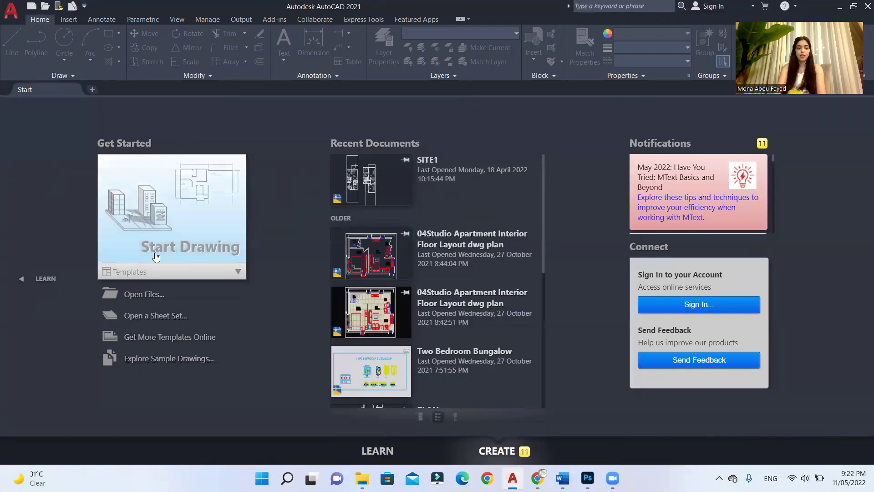
pyautogui.click(184, 228)
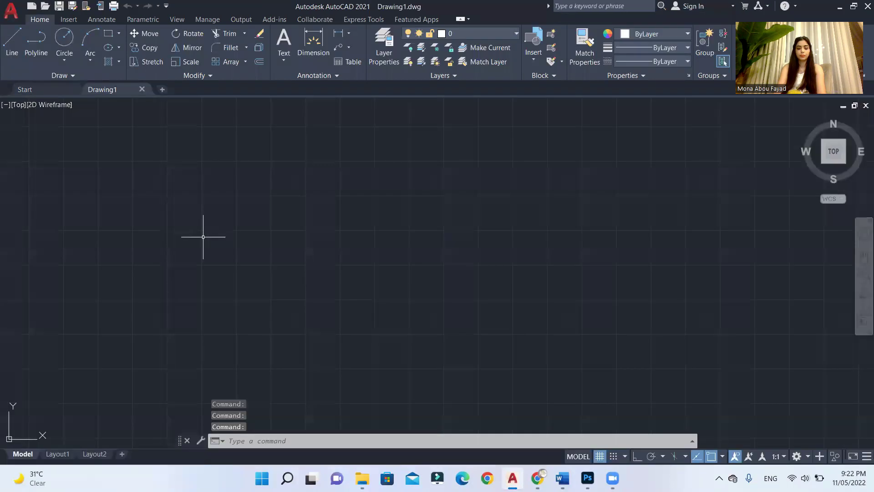
pyautogui.click(9, 12)
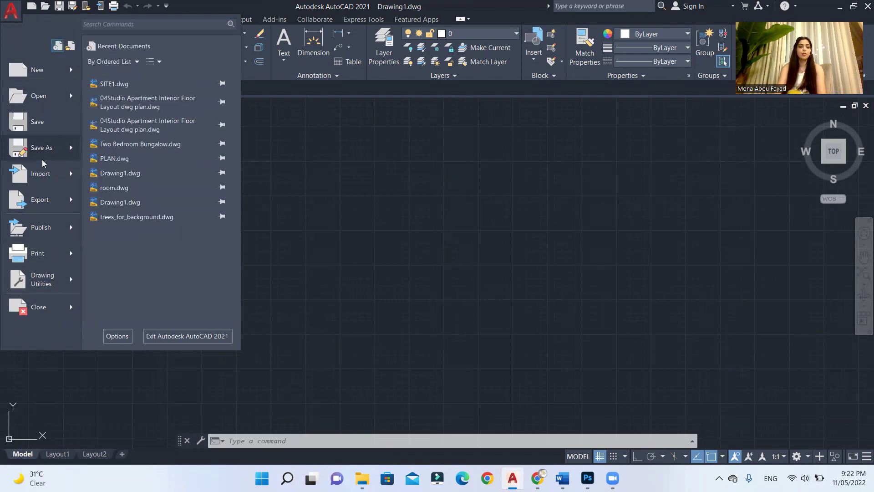
pyautogui.moveTo(54, 184)
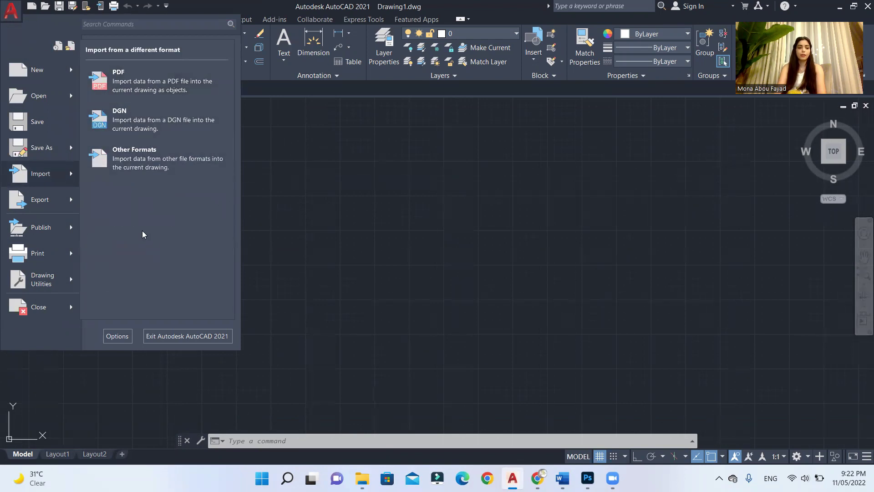
pyautogui.moveTo(70, 196)
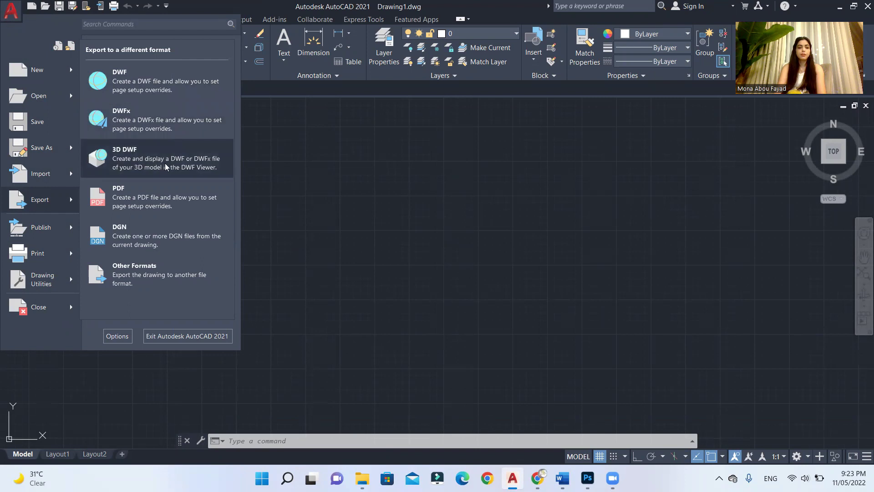
pyautogui.click(74, 217)
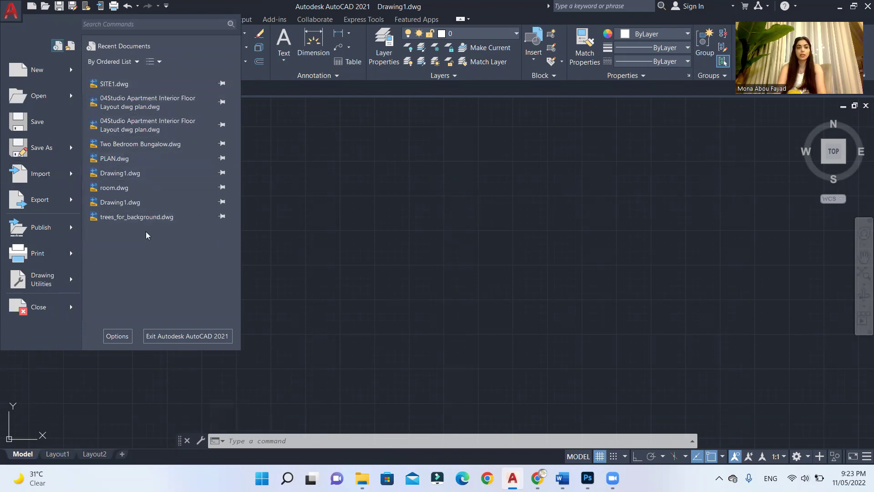
pyautogui.press('Escape')
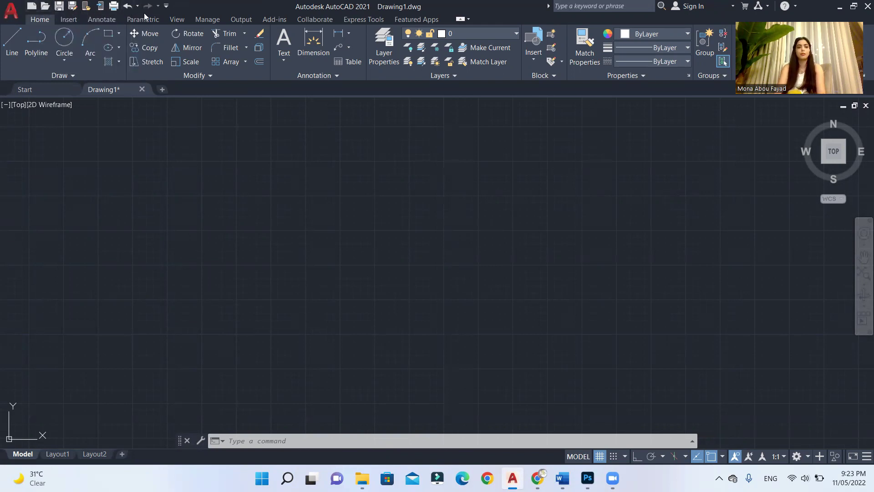
pyautogui.click(167, 7)
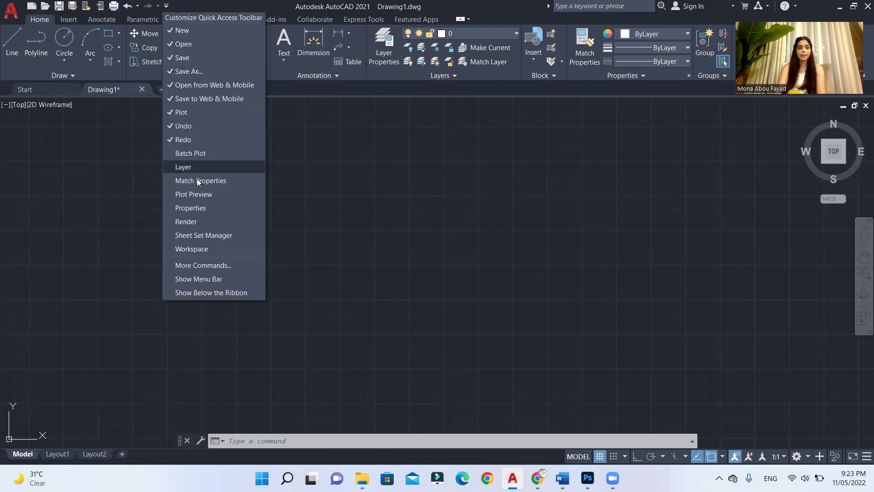
pyautogui.click(45, 28)
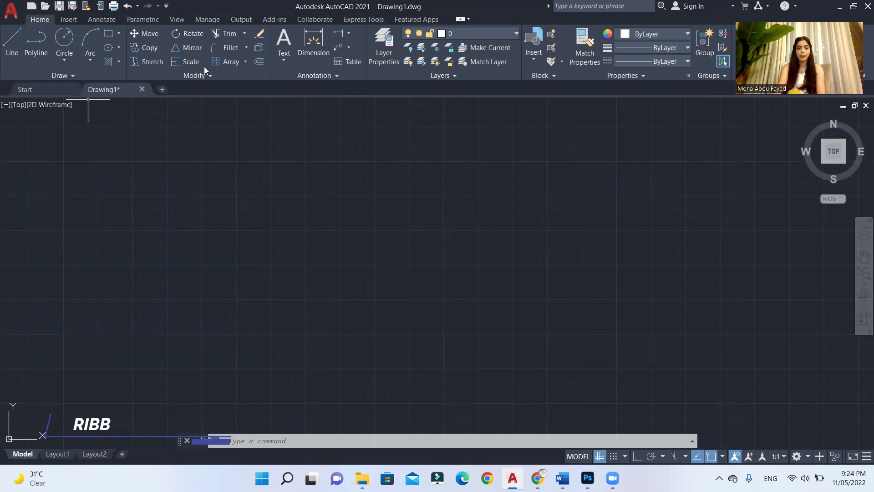
pyautogui.click(47, 87)
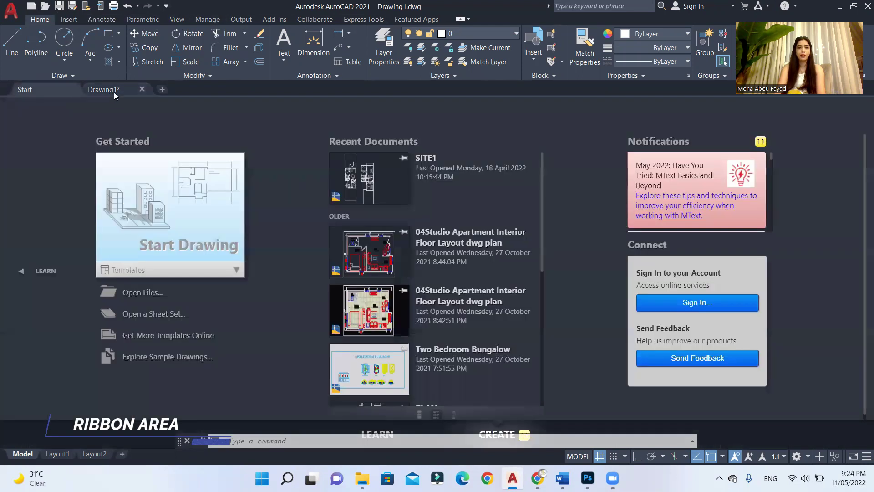
pyautogui.click(115, 90)
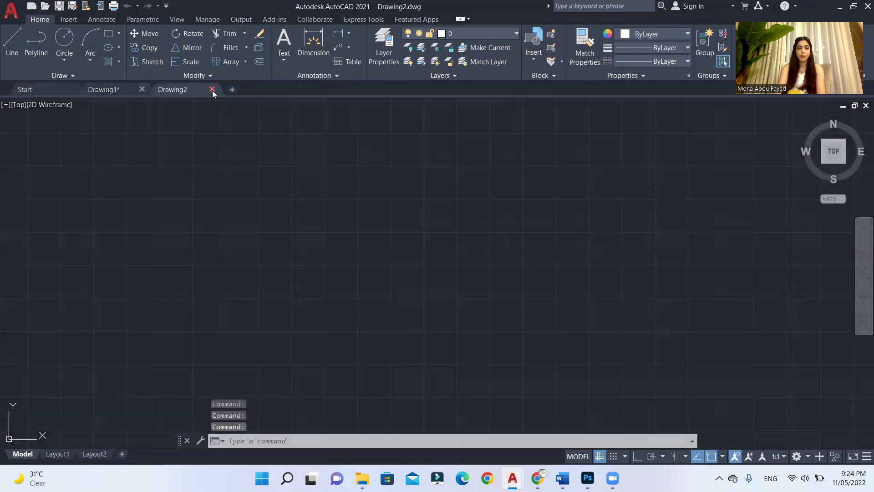
pyautogui.click(212, 90)
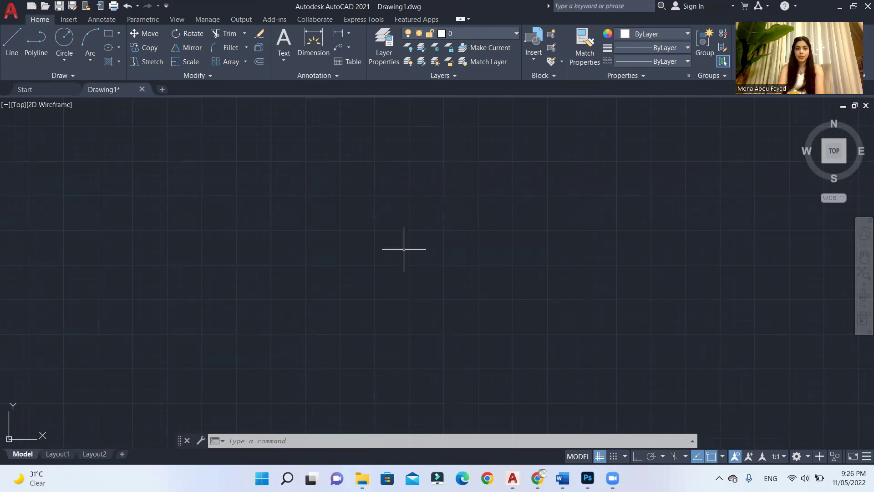
# Keep layer 0 current and get the LINE command waiting for its first point.
pyautogui.click(477, 34)
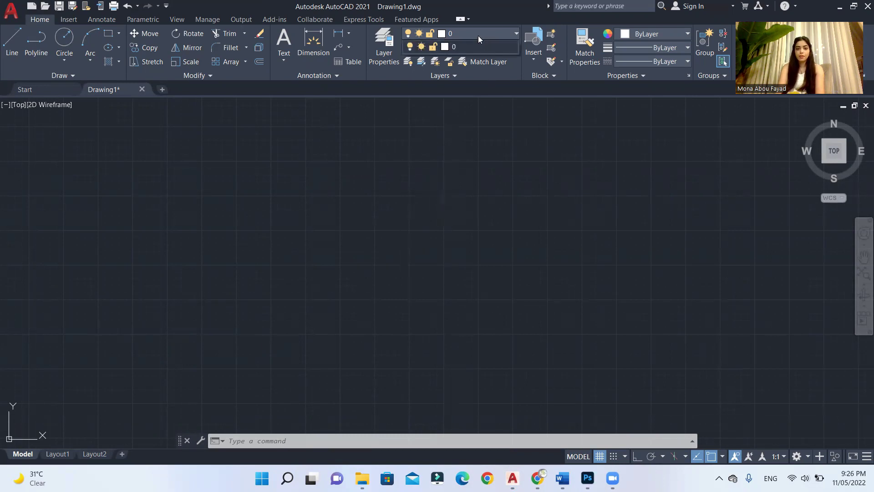
pyautogui.click(477, 36)
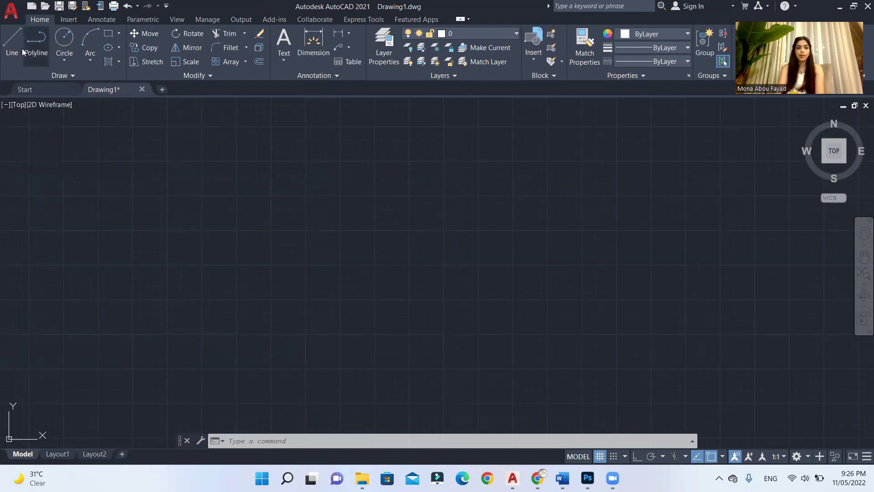
pyautogui.click(8, 51)
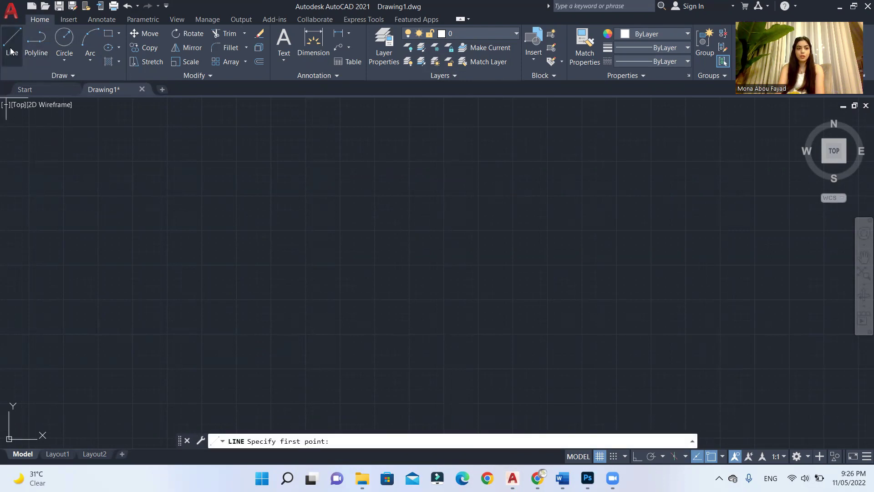
pyautogui.click(10, 51)
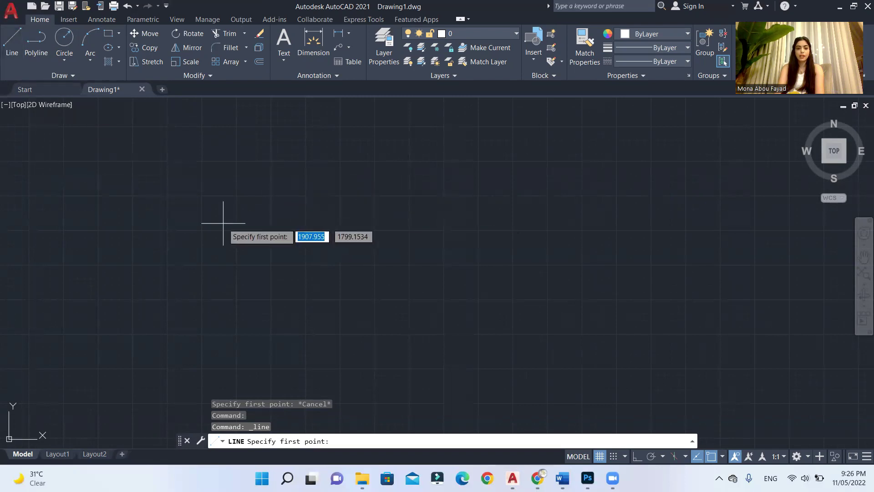
pyautogui.press('Escape')
pyautogui.press('Escape')
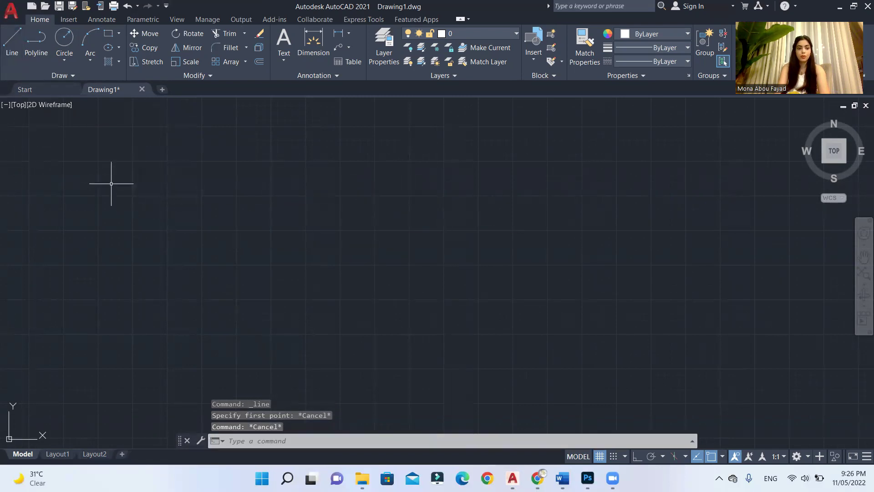
pyautogui.press('Return')
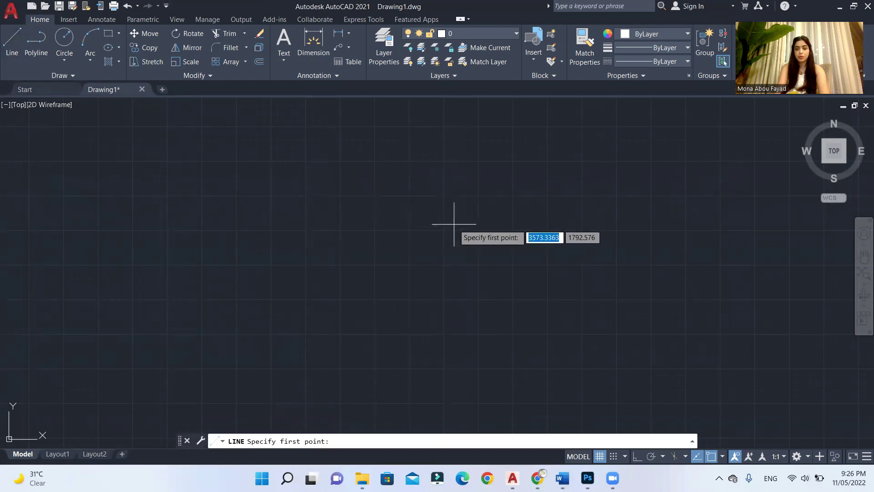
# Turn on Ortho (F8) and draw the first two horizontal lines, one below the other.
pyautogui.click(11, 46)
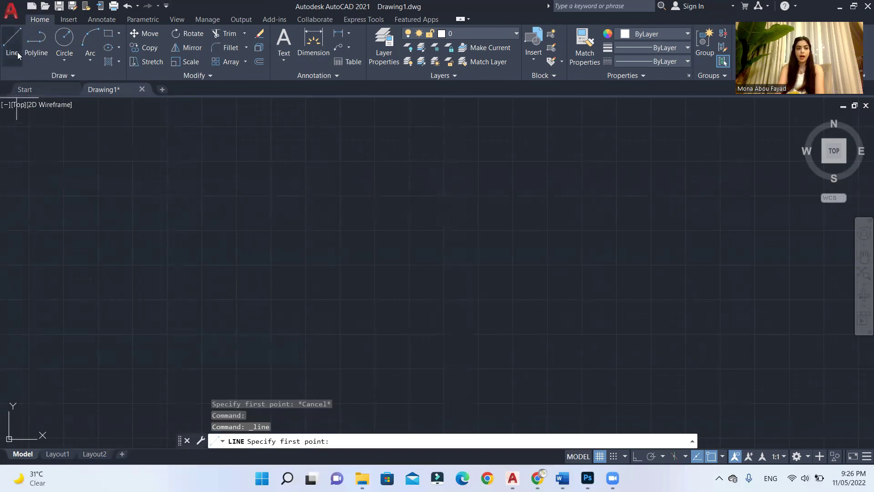
pyautogui.click(330, 225)
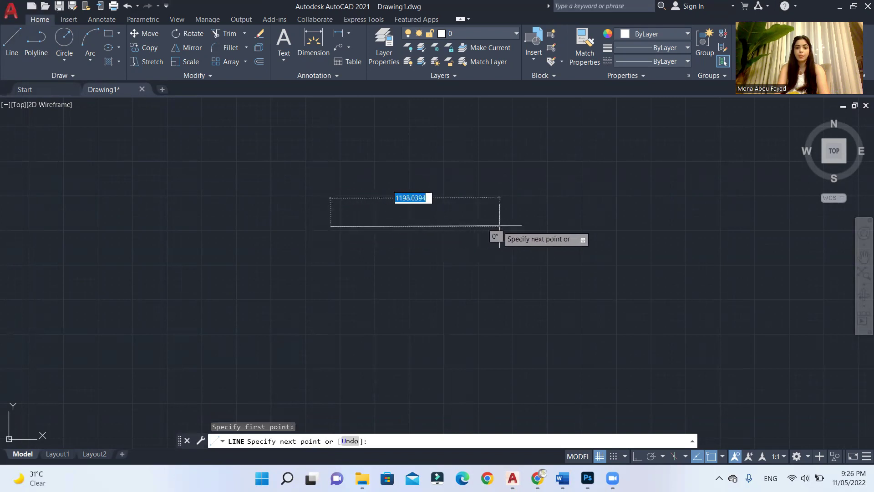
pyautogui.press('F8')
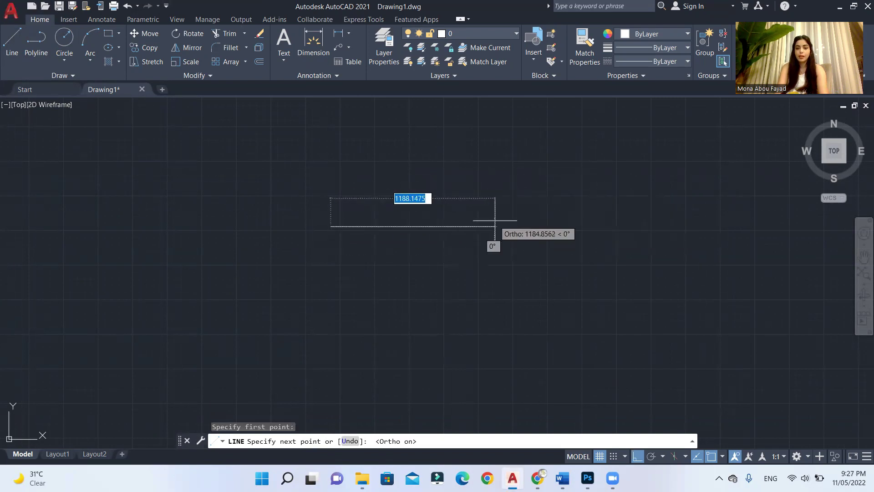
pyautogui.click(555, 228)
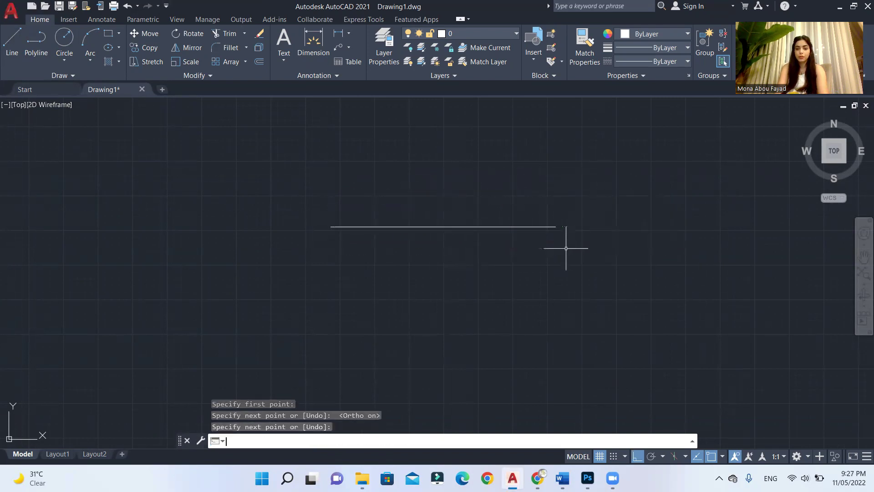
pyautogui.press('Return')
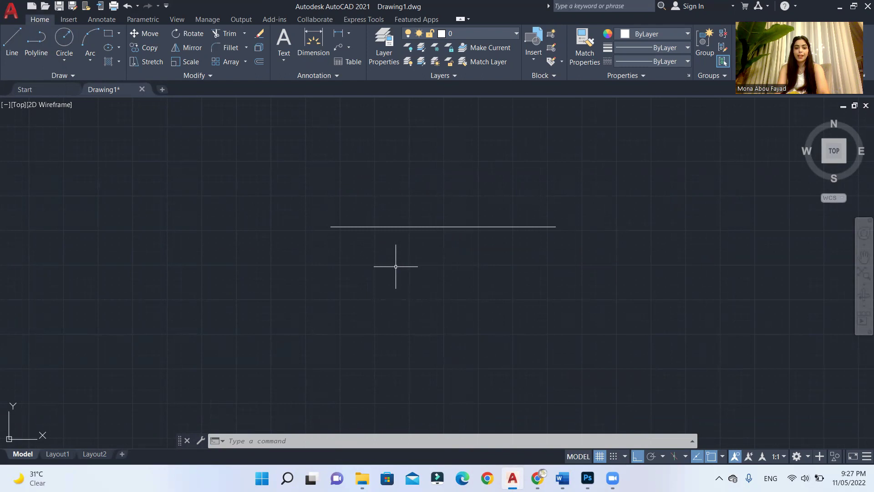
pyautogui.press('Return')
pyautogui.click(338, 254)
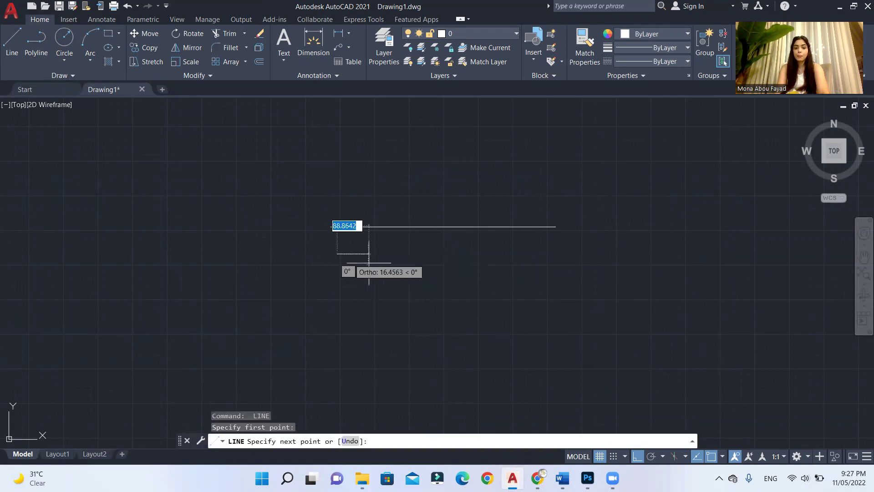
pyautogui.click(585, 277)
pyautogui.press('Return')
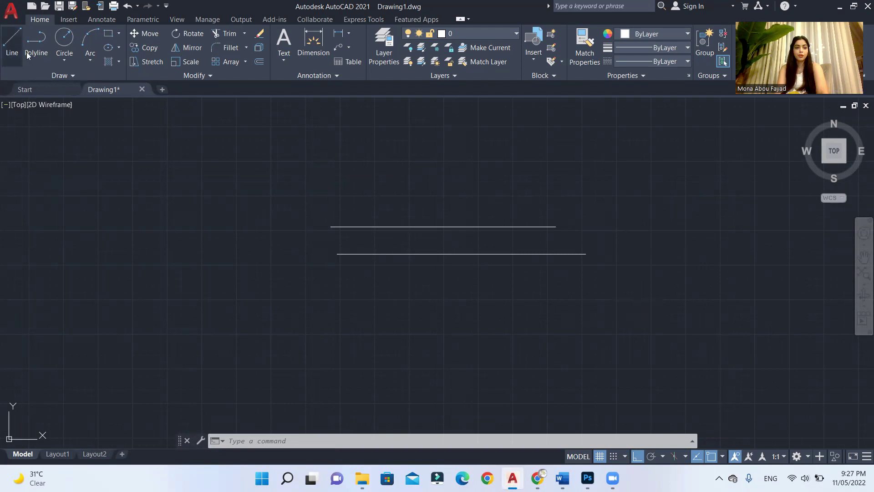
# Draw a third horizontal line above the first two, leaving no command running.
pyautogui.click(11, 53)
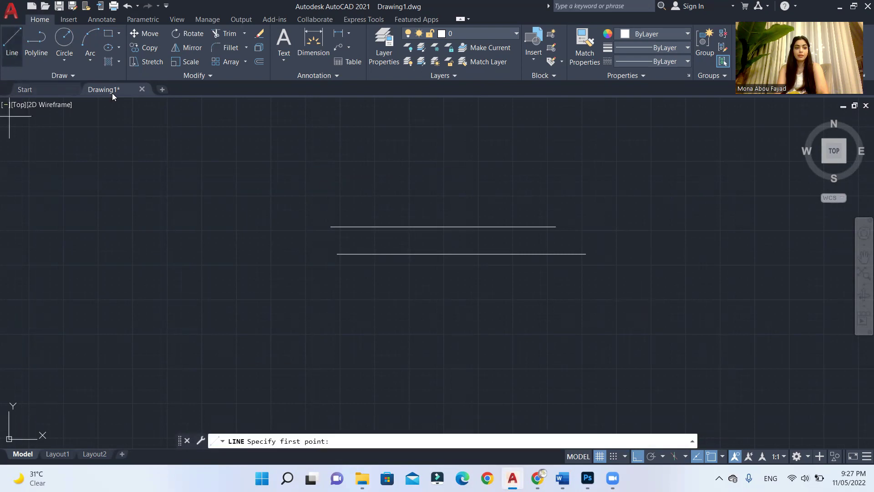
pyautogui.click(349, 167)
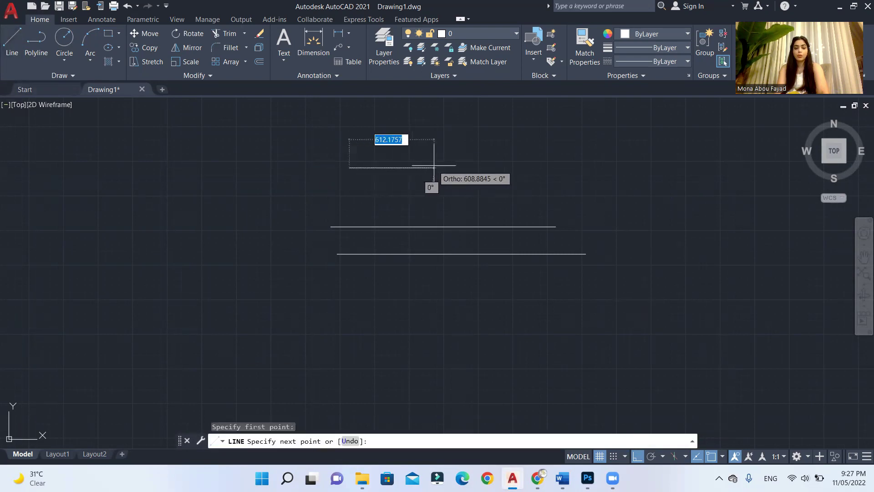
pyautogui.press('Escape')
pyautogui.press('Return')
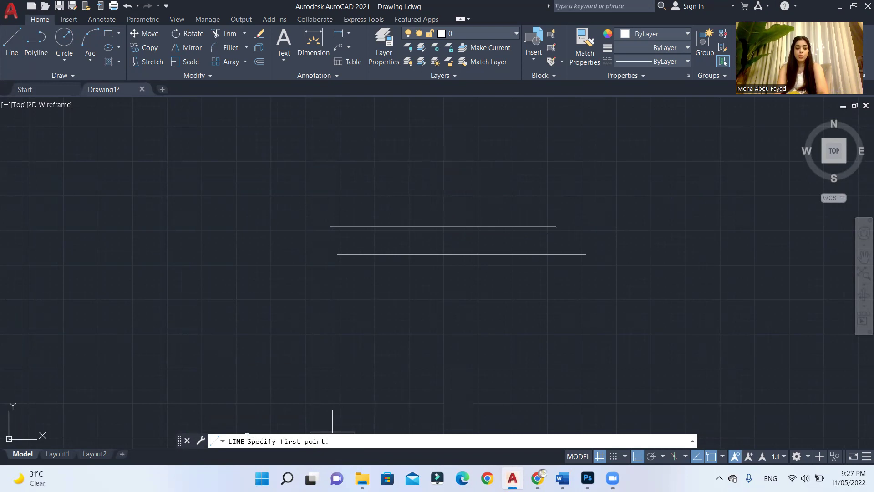
pyautogui.click(279, 158)
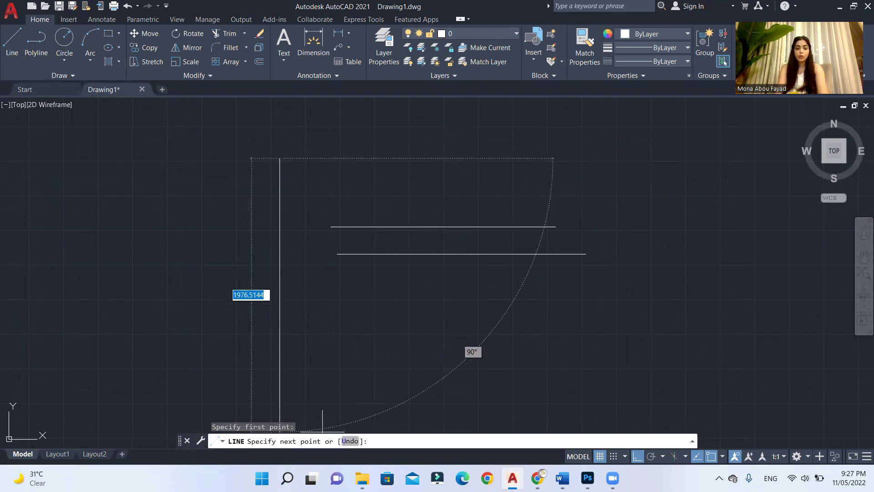
pyautogui.click(507, 159)
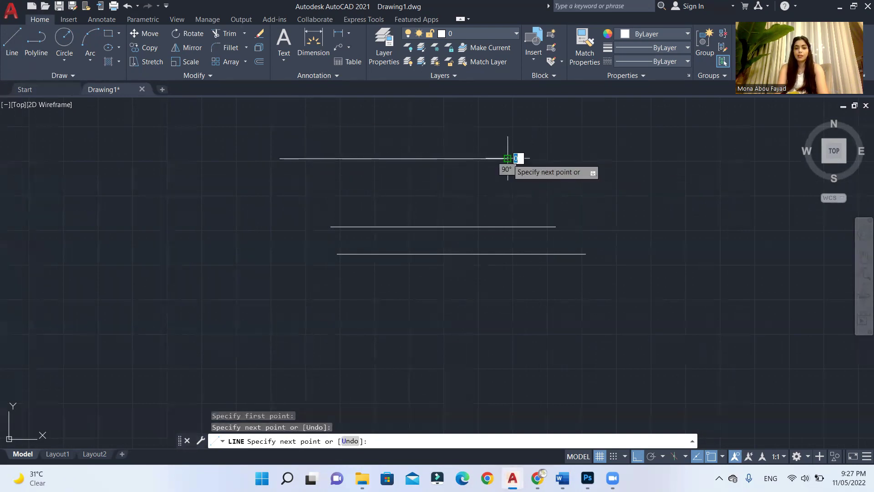
pyautogui.press('Return')
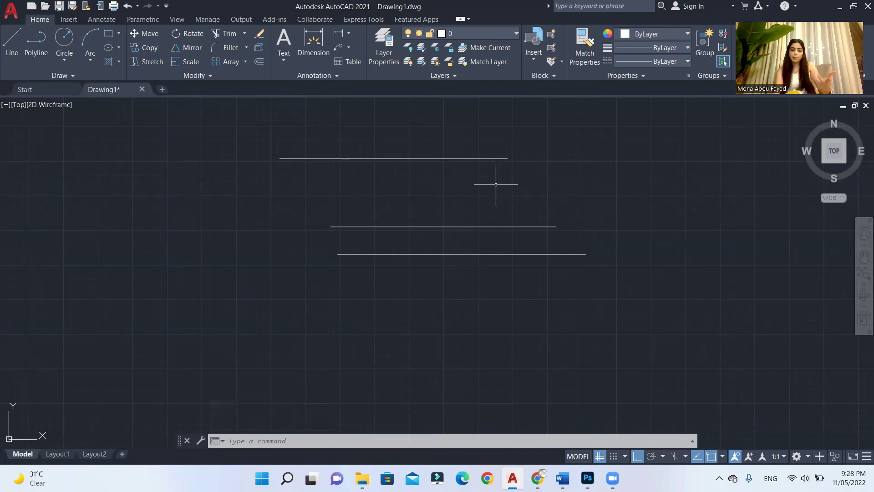
pyautogui.write('l')
pyautogui.press('Return')
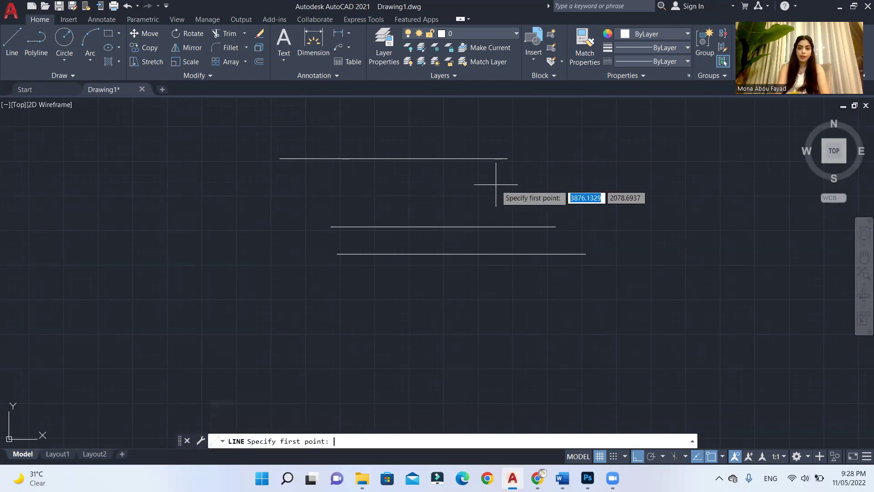
pyautogui.press('Escape')
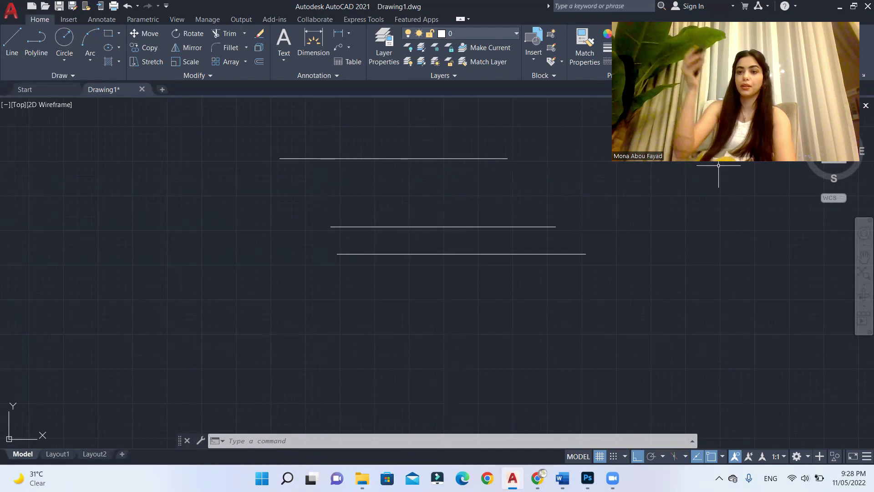
# Zoom and pan the view to frame the three horizontal lines more closely.
pyautogui.scroll(2, 683, 191)
pyautogui.scroll(-4, 505, 255)
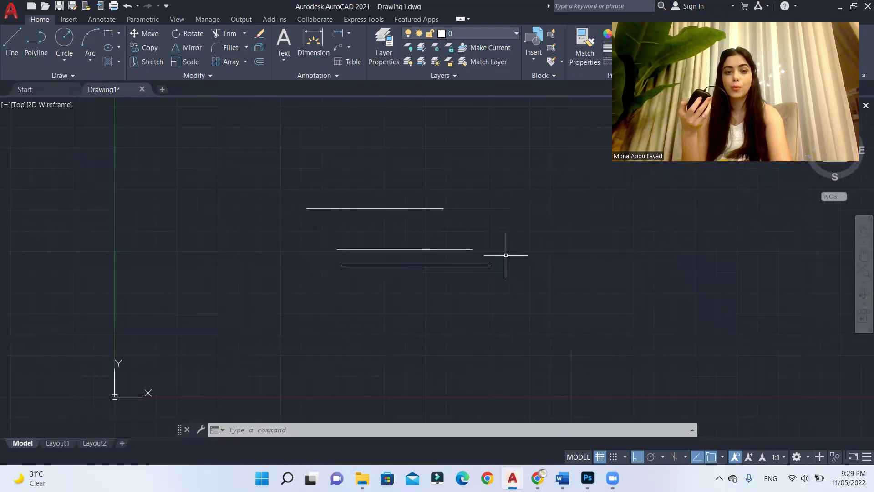
pyautogui.scroll(3, 505, 255)
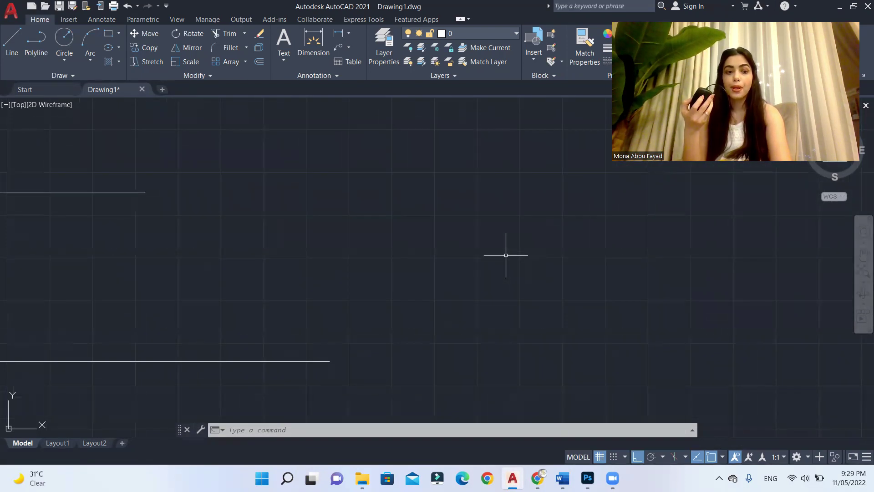
pyautogui.scroll(-3, 505, 255)
pyautogui.scroll(2, 506, 255)
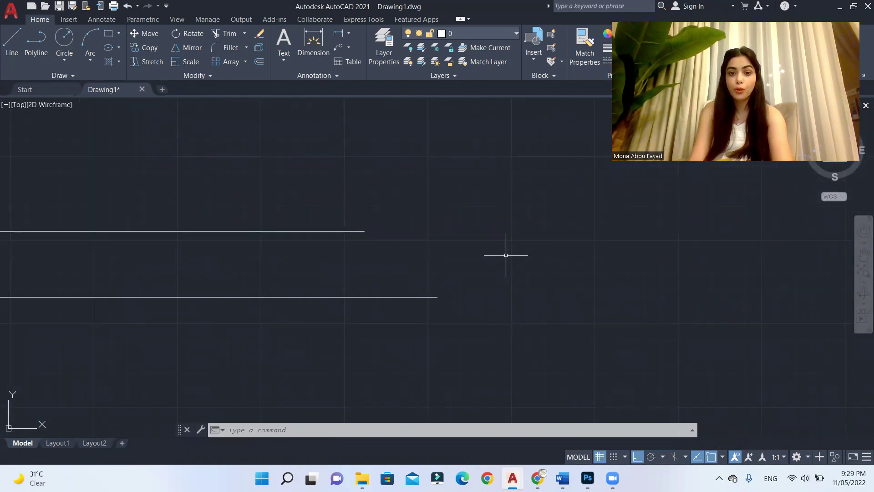
pyautogui.scroll(-3, 493, 269)
pyautogui.moveTo(493, 269)
pyautogui.mouseDown(button='middle')
pyautogui.moveTo(403, 249)
pyautogui.moveTo(431, 250)
pyautogui.moveTo(431, 223)
pyautogui.moveTo(387, 218)
pyautogui.moveTo(416, 296)
pyautogui.moveTo(419, 252)
pyautogui.mouseUp(button='middle')
pyautogui.scroll(2, 401, 197)
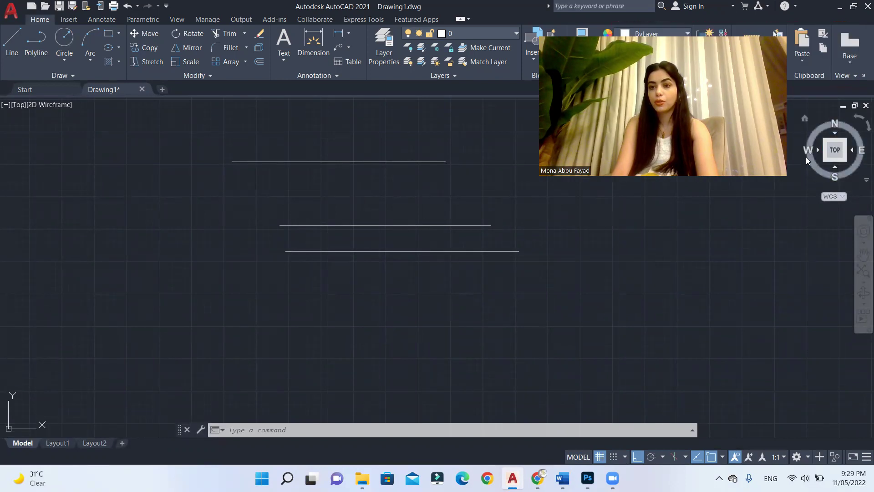
pyautogui.click(860, 132)
pyautogui.click(860, 132)
pyautogui.click(860, 133)
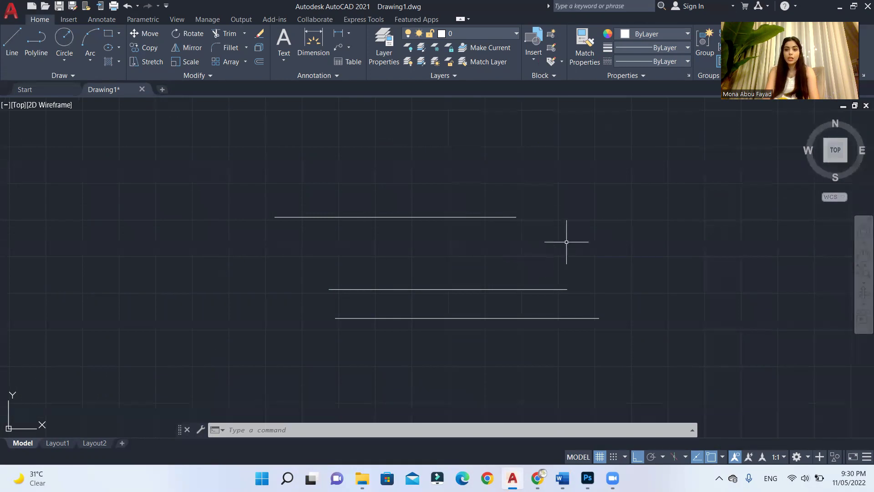
pyautogui.click(617, 177)
pyautogui.click(221, 395)
pyautogui.press('Escape')
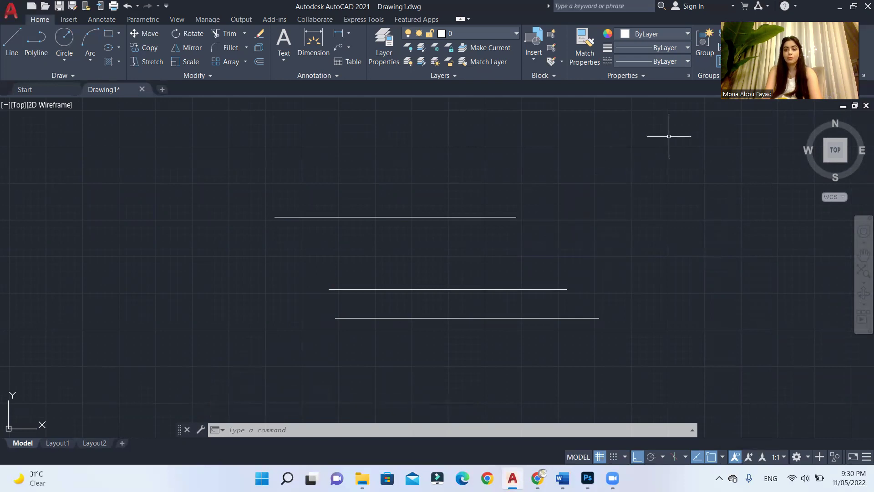
# Select all three lines with a right-to-left crossing window, then clear the selection.
pyautogui.click(669, 136)
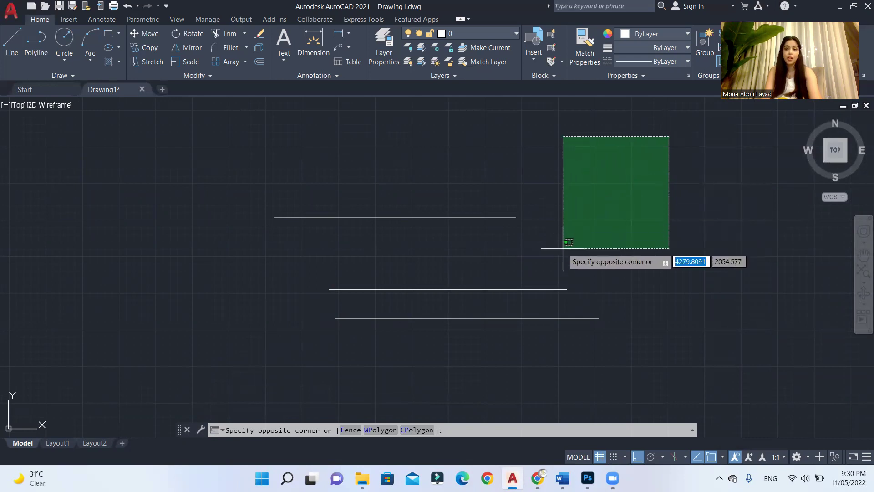
pyautogui.click(552, 265)
pyautogui.click(669, 136)
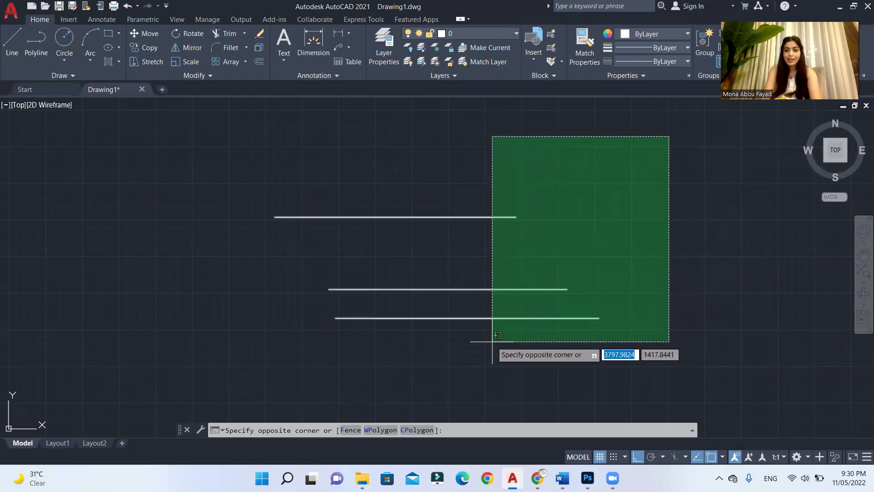
pyautogui.click(492, 341)
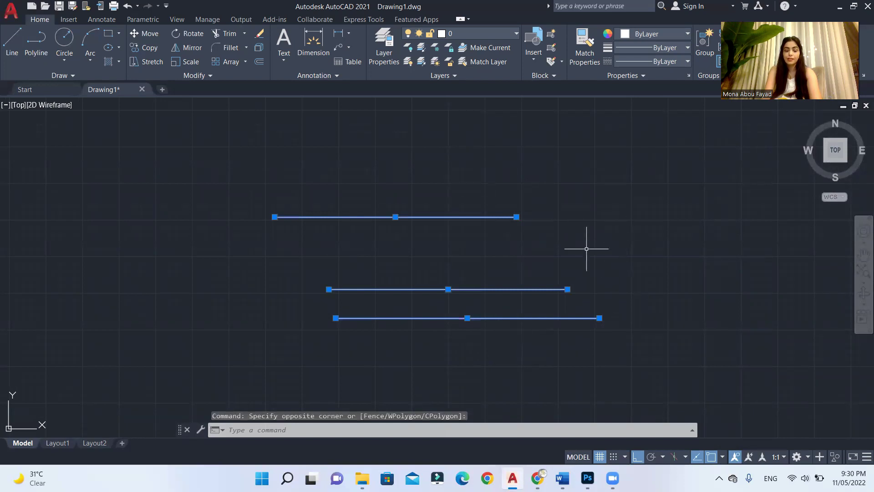
pyautogui.press('Escape')
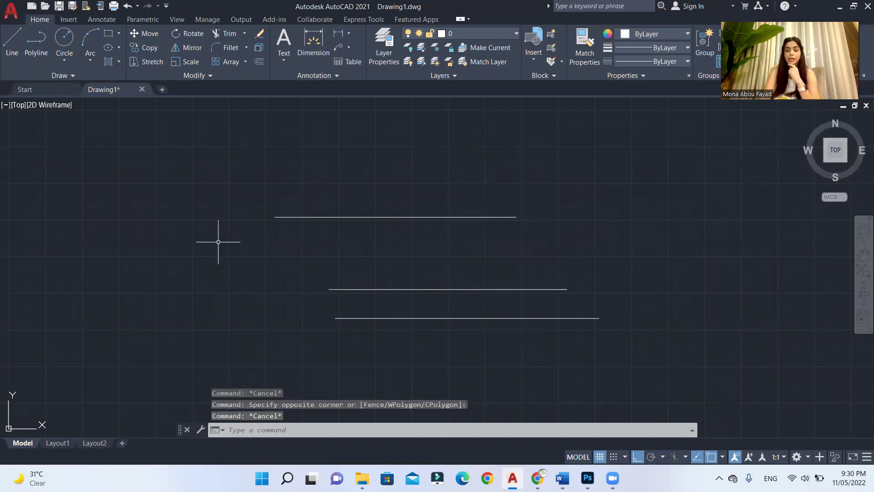
# Select only the top line with a left-to-right window enclosing it.
pyautogui.click(197, 169)
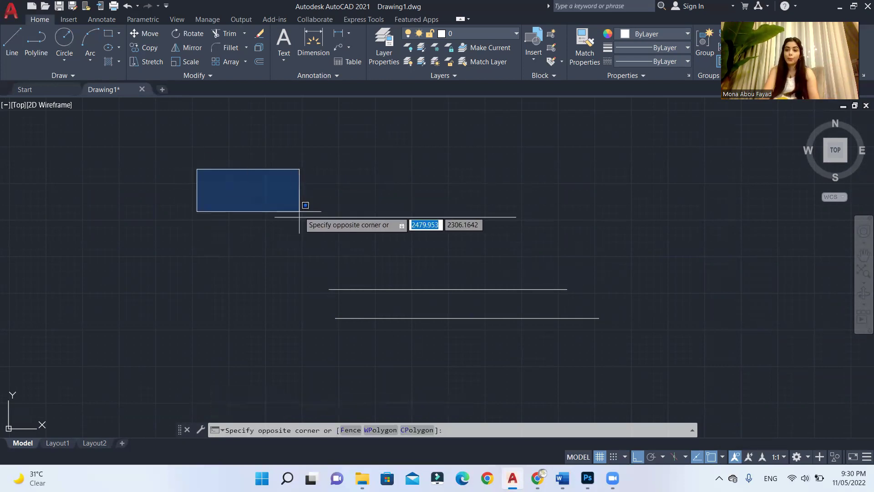
pyautogui.click(589, 197)
pyautogui.click(196, 169)
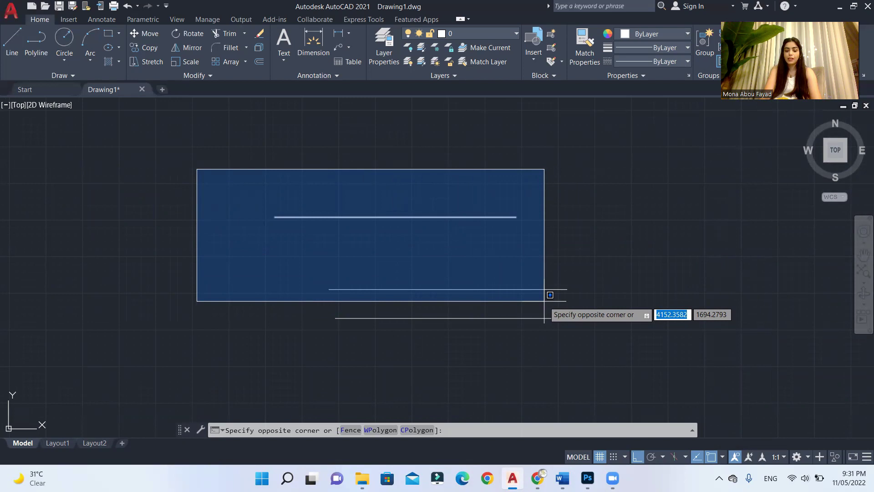
pyautogui.click(544, 301)
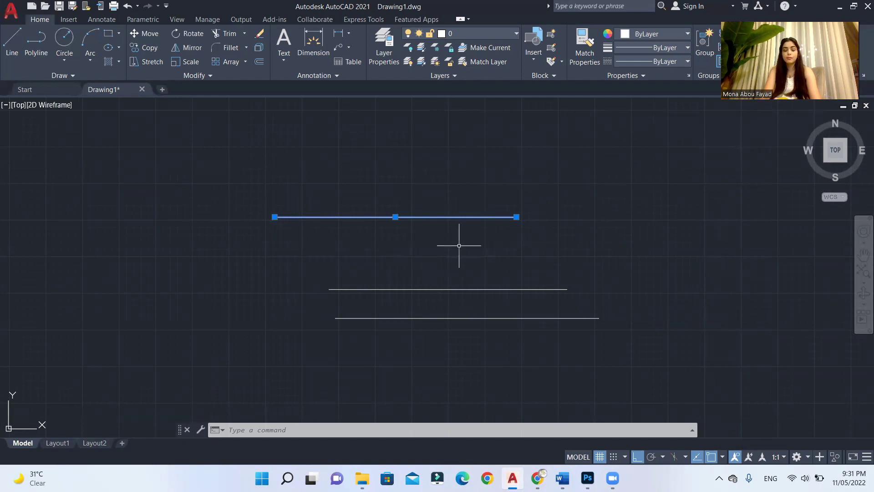
pyautogui.press('Escape')
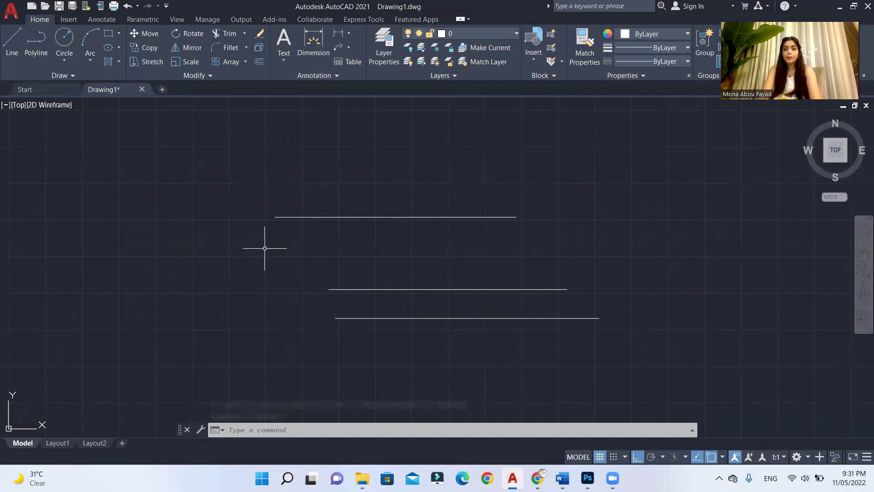
pyautogui.moveTo(264, 243)
pyautogui.mouseDown()
pyautogui.moveTo(514, 249)
pyautogui.moveTo(540, 239)
pyautogui.moveTo(547, 225)
pyautogui.moveTo(538, 188)
pyautogui.moveTo(366, 174)
pyautogui.moveTo(294, 190)
pyautogui.moveTo(251, 217)
pyautogui.mouseUp()
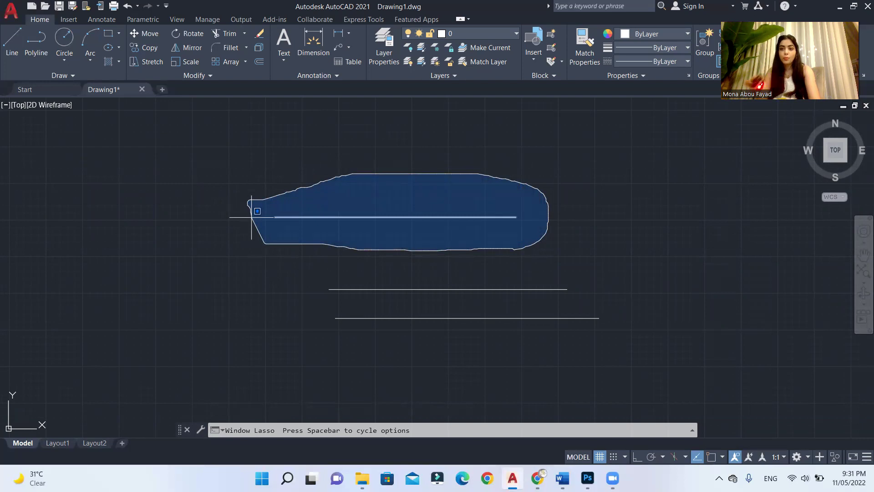
pyautogui.moveTo(251, 217)
pyautogui.mouseDown()
pyautogui.moveTo(283, 219)
pyautogui.moveTo(273, 182)
pyautogui.moveTo(306, 153)
pyautogui.moveTo(283, 216)
pyautogui.mouseUp()
pyautogui.moveTo(438, 166)
pyautogui.mouseDown()
pyautogui.moveTo(317, 160)
pyautogui.moveTo(246, 196)
pyautogui.moveTo(228, 227)
pyautogui.moveTo(302, 253)
pyautogui.moveTo(507, 264)
pyautogui.moveTo(580, 234)
pyautogui.moveTo(576, 180)
pyautogui.moveTo(485, 150)
pyautogui.moveTo(445, 149)
pyautogui.mouseUp()
pyautogui.press('Escape')
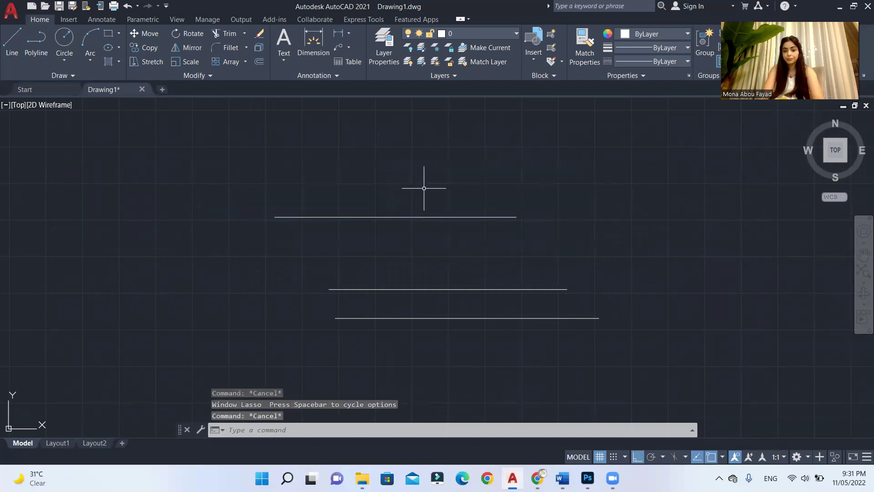
# Open Drawing Units with UN and change the insertion scale from Millimeters to Meters.
pyautogui.press('Escape')
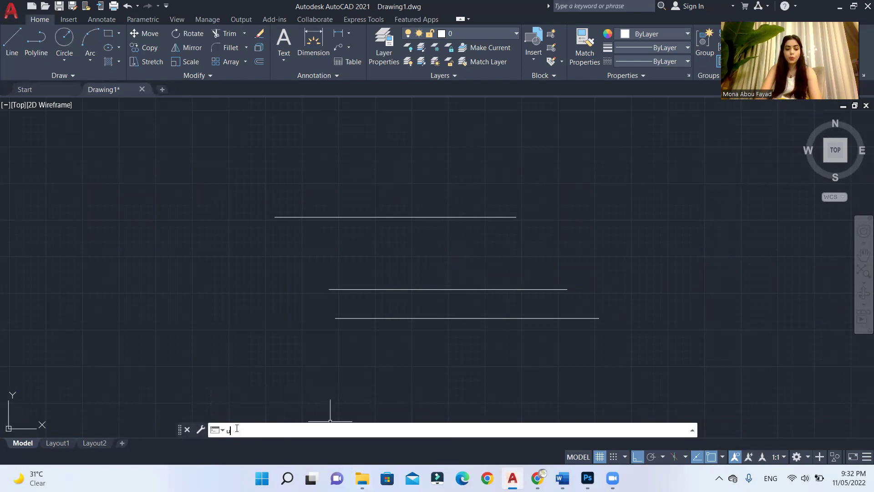
pyautogui.write('n')
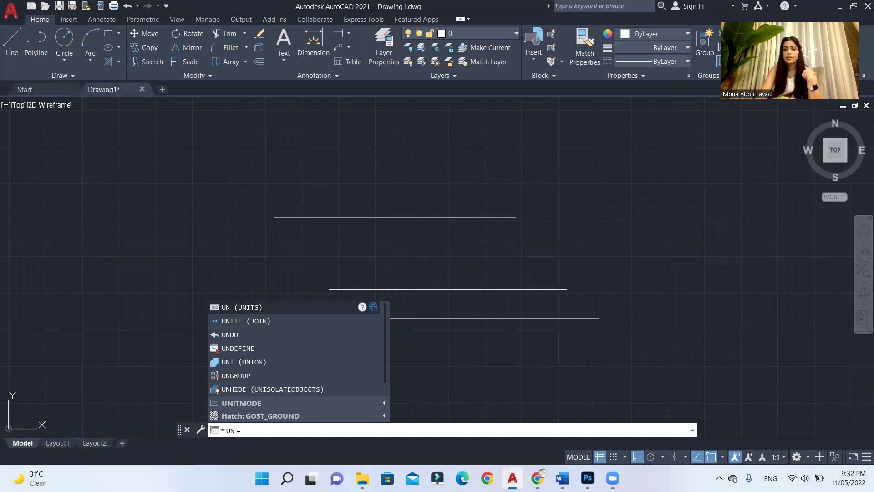
pyautogui.press('Return')
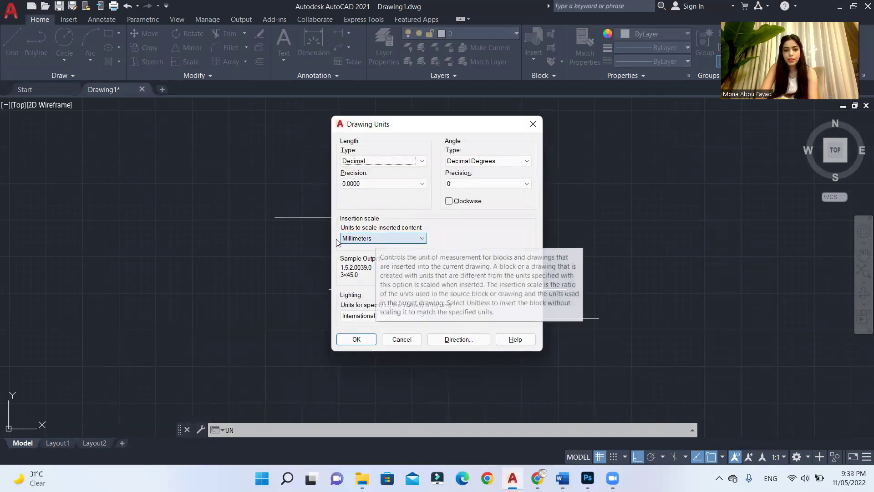
pyautogui.click(369, 238)
pyautogui.click(365, 299)
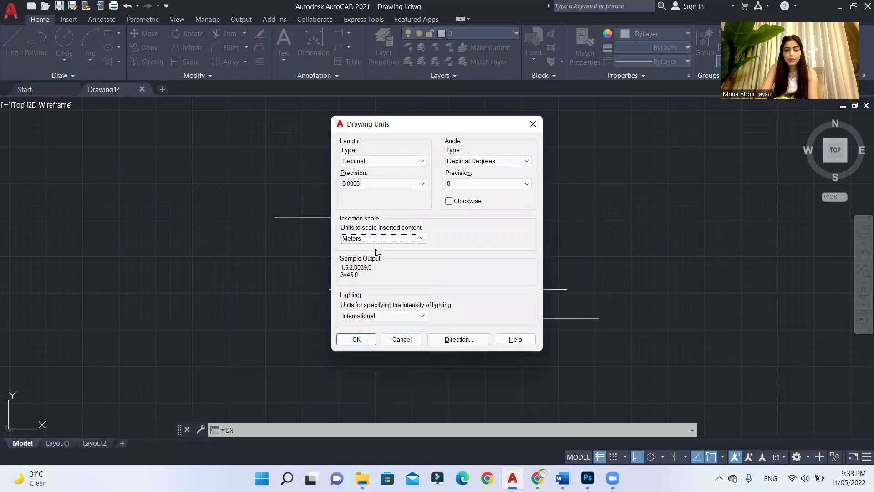
pyautogui.click(375, 239)
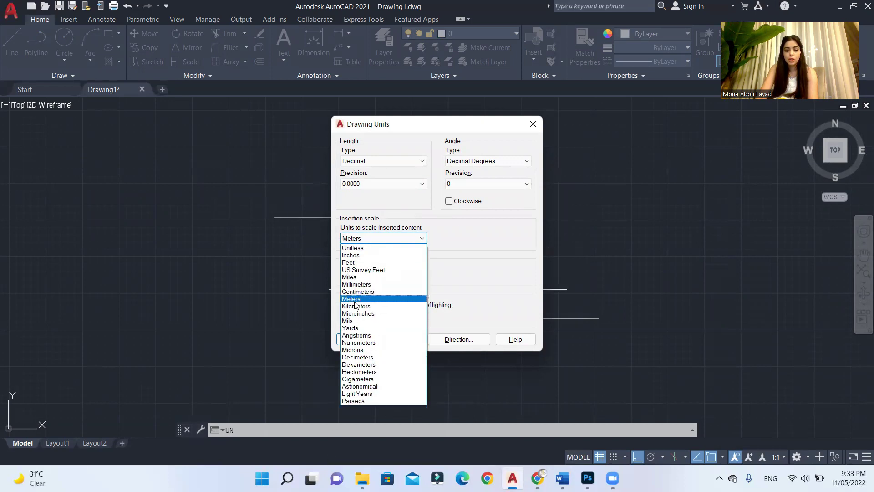
pyautogui.click(355, 300)
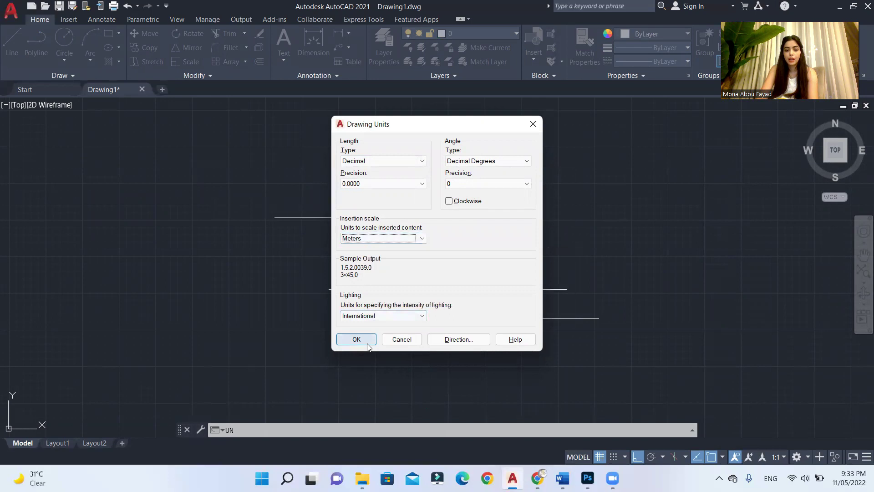
pyautogui.click(367, 346)
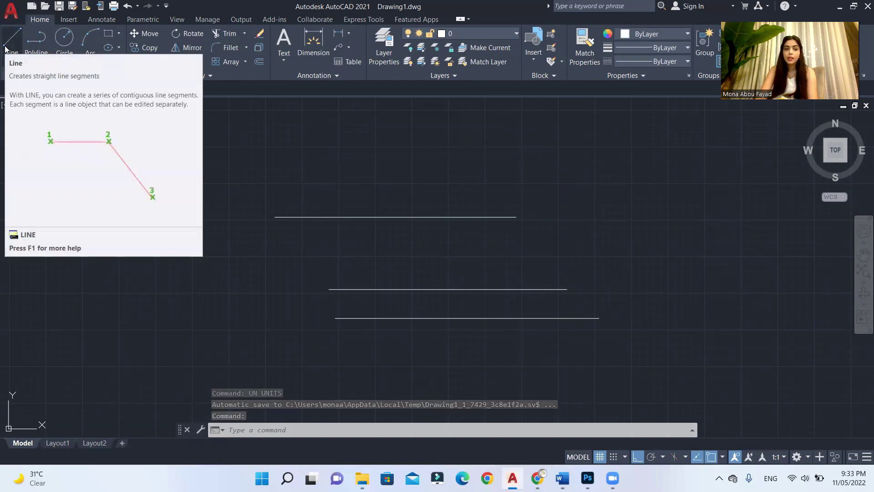
# Draw a horizontal line 1000 units long above the existing lines.
pyautogui.click(11, 43)
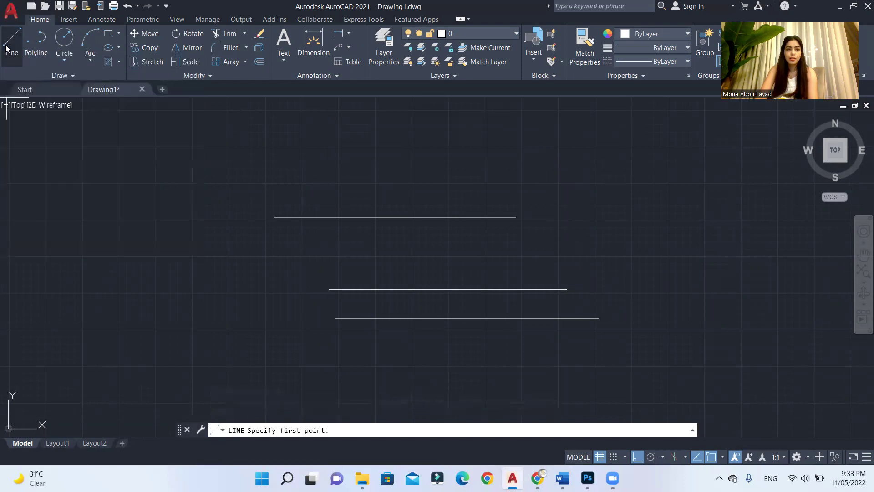
pyautogui.click(257, 162)
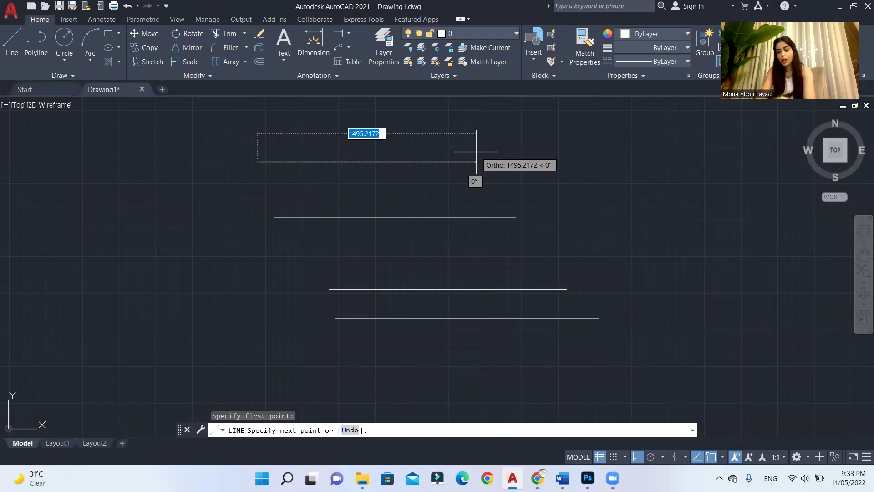
pyautogui.write('10')
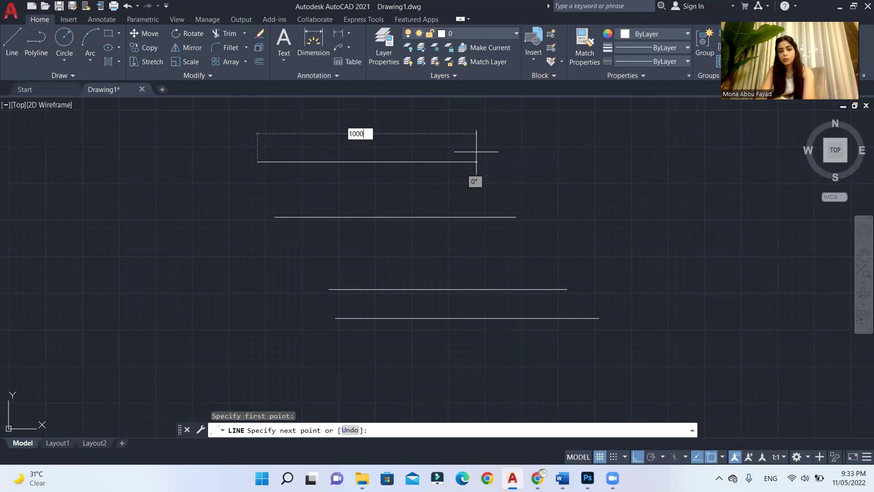
pyautogui.write('00')
pyautogui.press('Return')
pyautogui.press('Return')
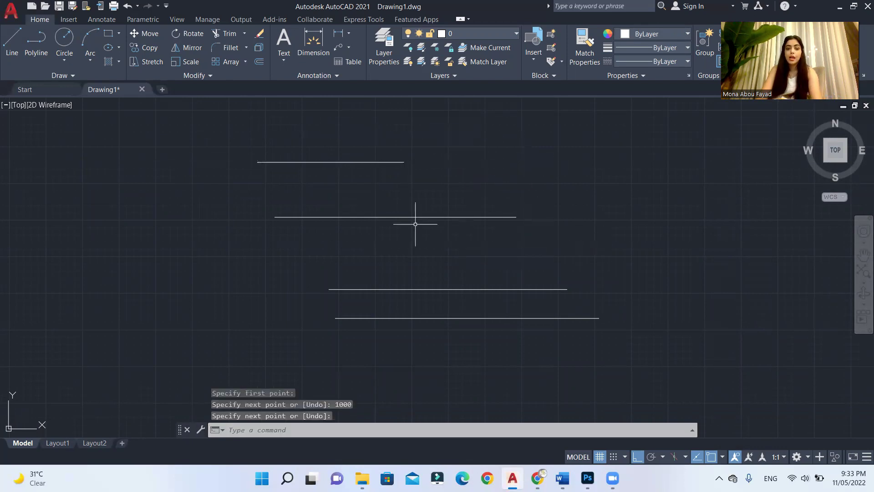
pyautogui.click(299, 162)
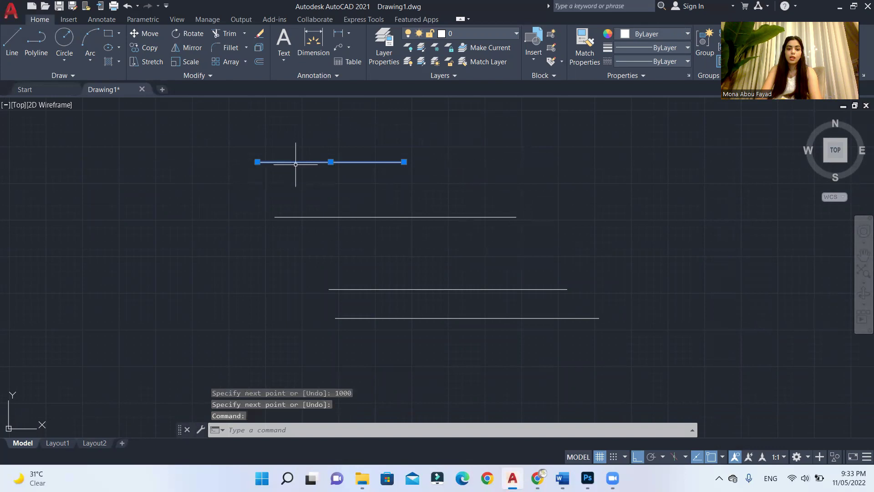
pyautogui.press('Escape')
pyautogui.scroll(-2, 262, 149)
# Draw the square with typed sides 500, 520 and 500, closing it with C.
pyautogui.click(12, 41)
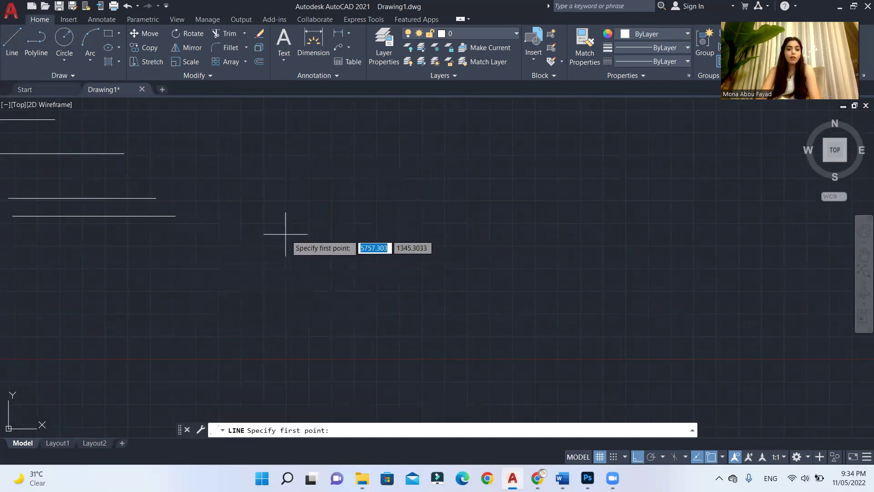
pyautogui.click(304, 231)
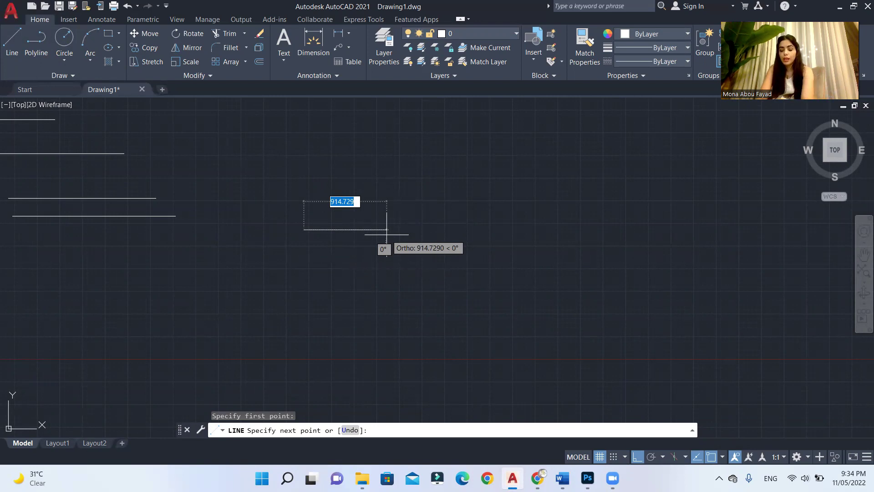
pyautogui.write('500')
pyautogui.press('Return')
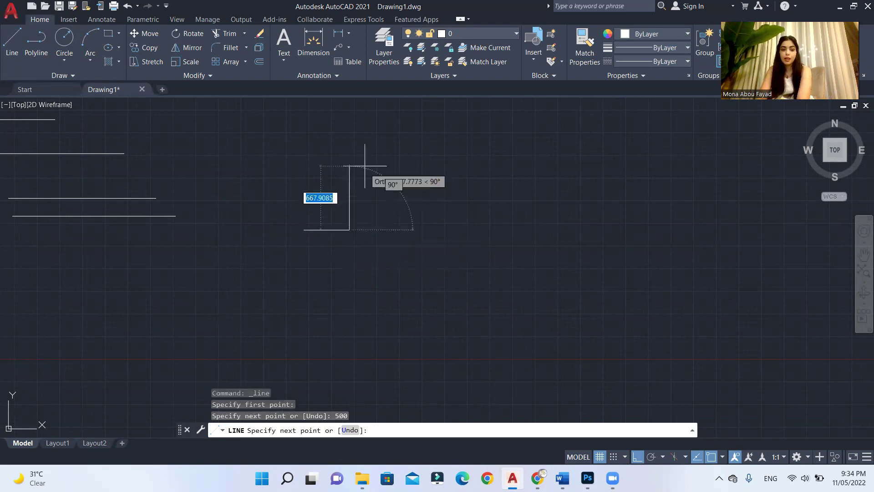
pyautogui.write('520')
pyautogui.press('Return')
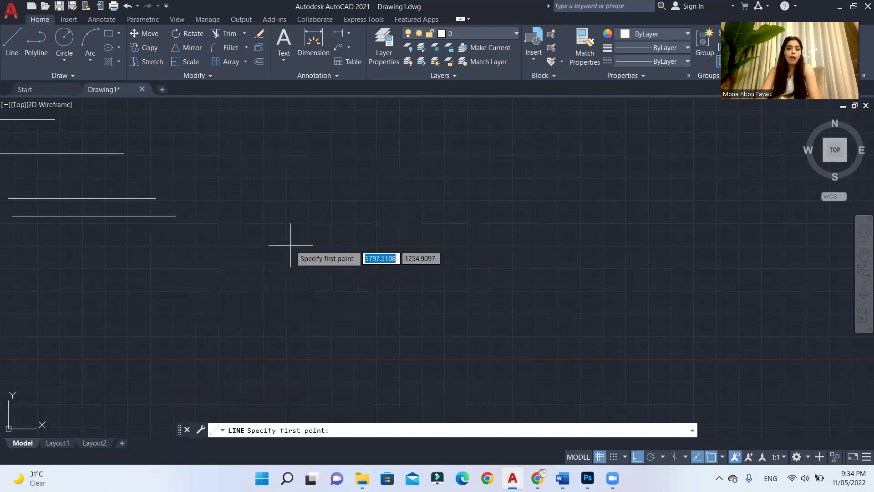
pyautogui.write('500')
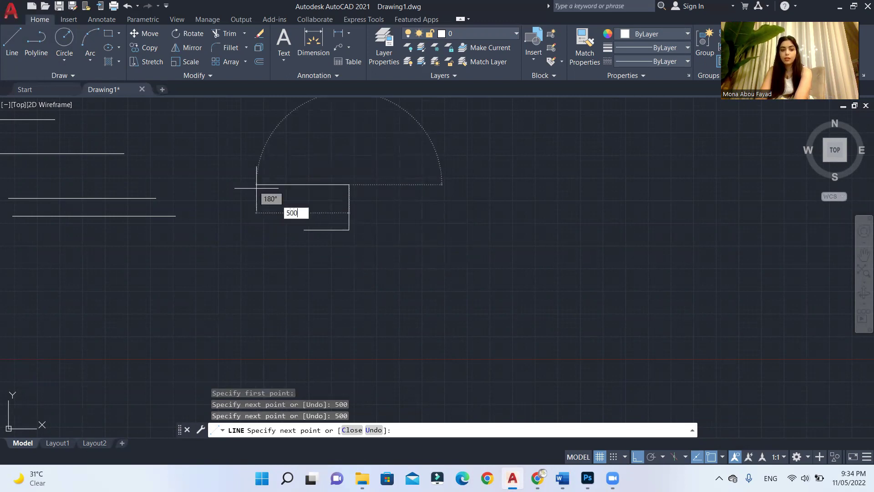
pyautogui.press('Return')
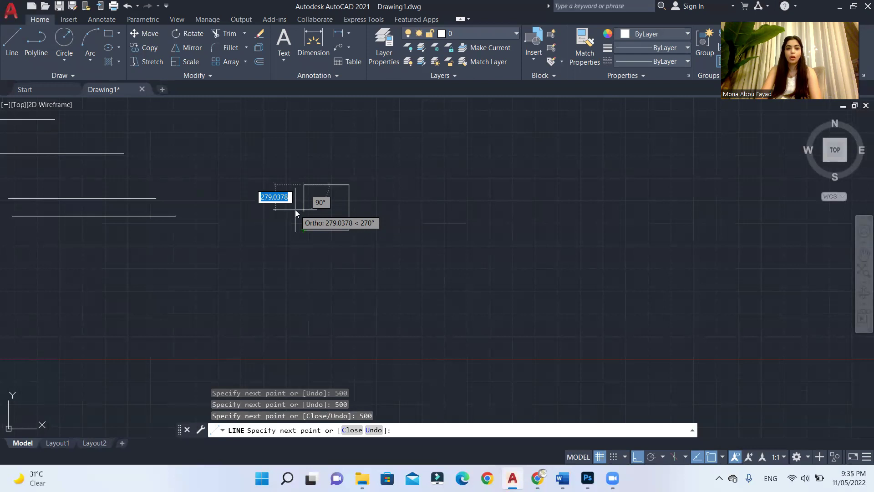
pyautogui.write('c')
pyautogui.press('Return')
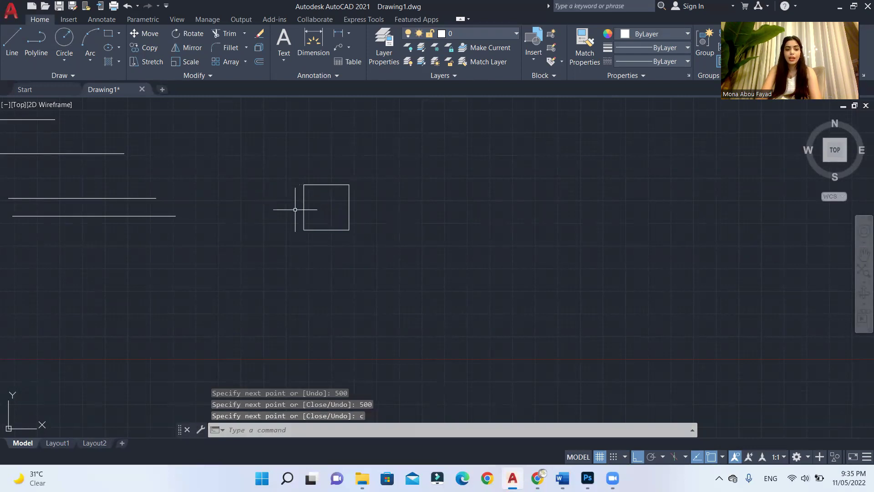
# Try a rectangle and then a polyline, cancelling both and clearing an accidental selection.
pyautogui.click(111, 36)
pyautogui.click(369, 145)
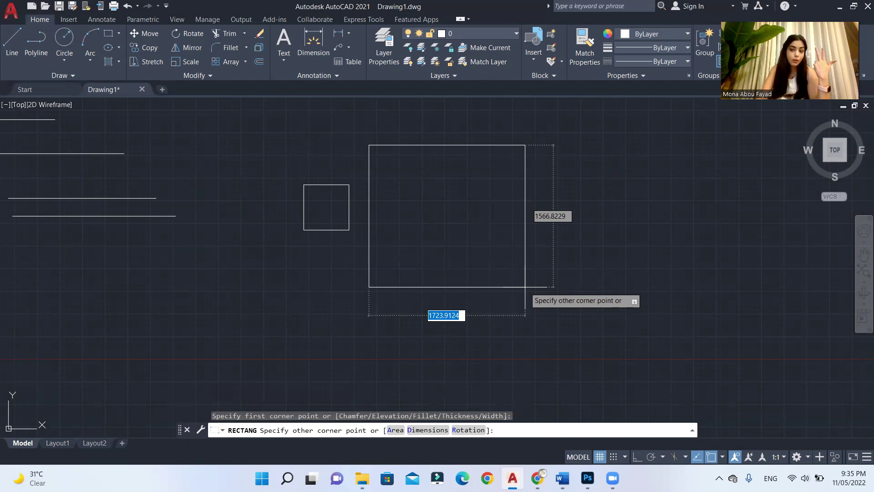
pyautogui.press('Escape')
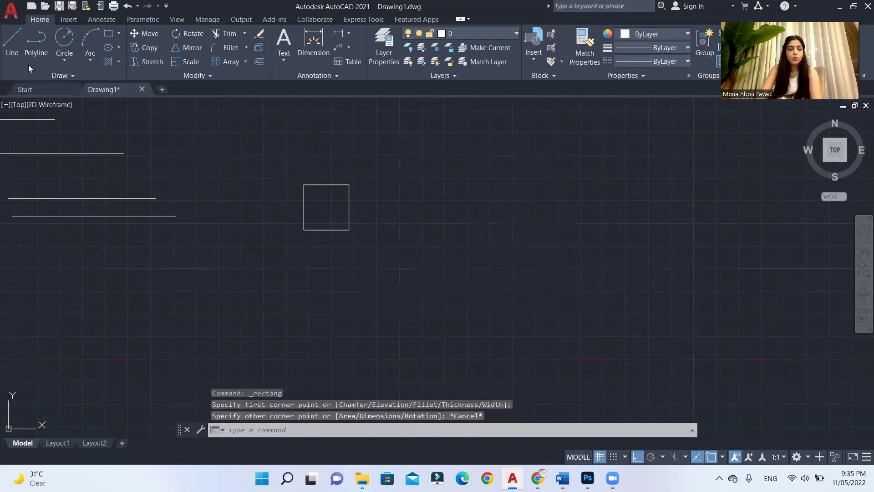
pyautogui.click(36, 41)
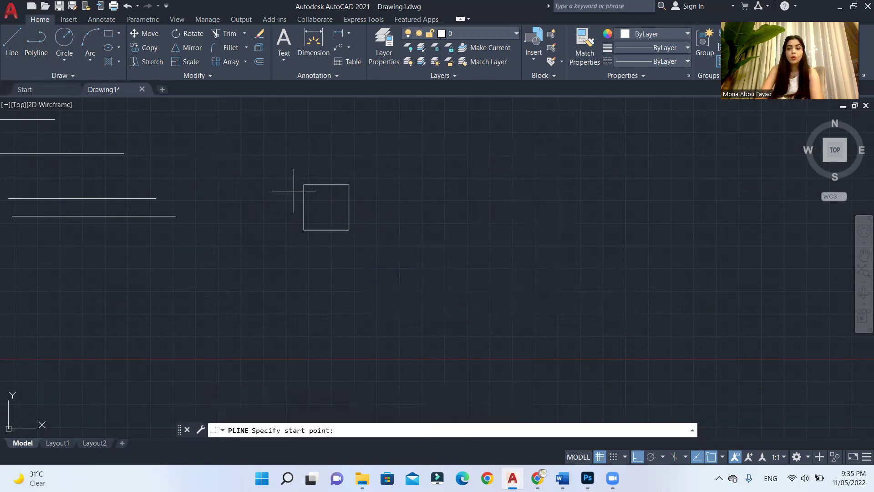
pyautogui.click(449, 253)
pyautogui.press('Escape')
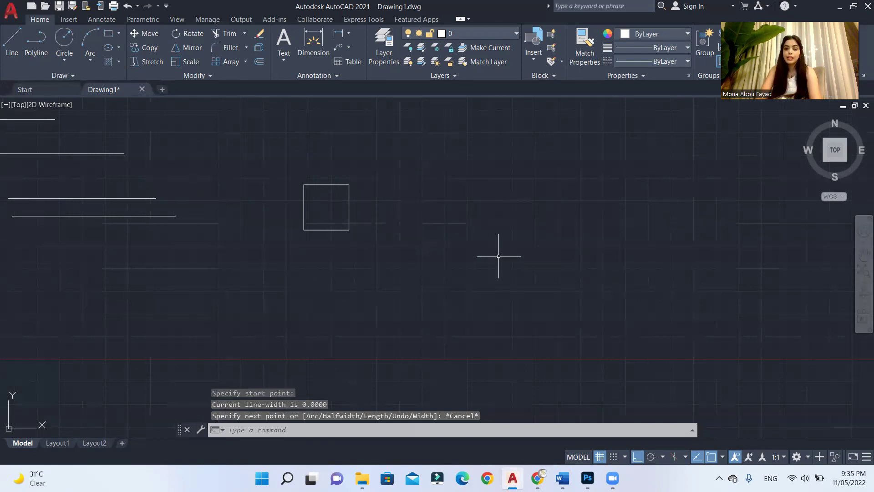
pyautogui.click(462, 246)
pyautogui.press('Escape')
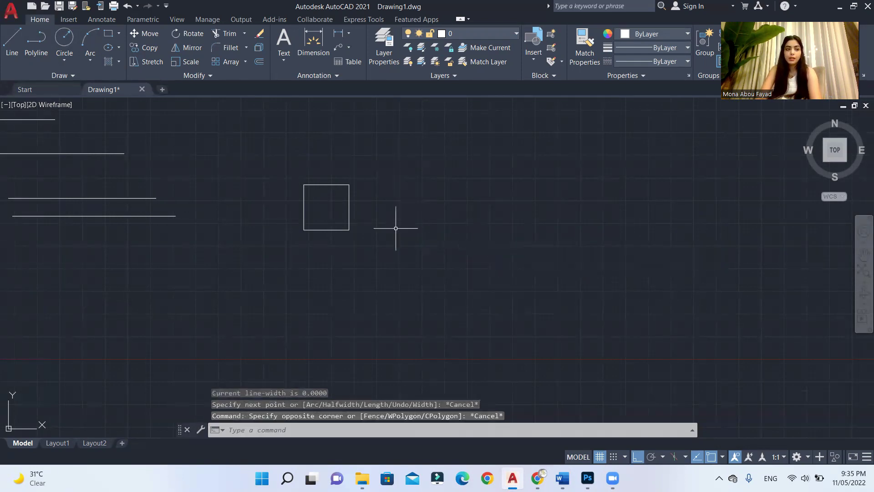
# Draw the square-spiral polyline corner by corner with orthogonal segments, then select it.
pyautogui.click(36, 41)
pyautogui.click(442, 244)
pyautogui.click(502, 244)
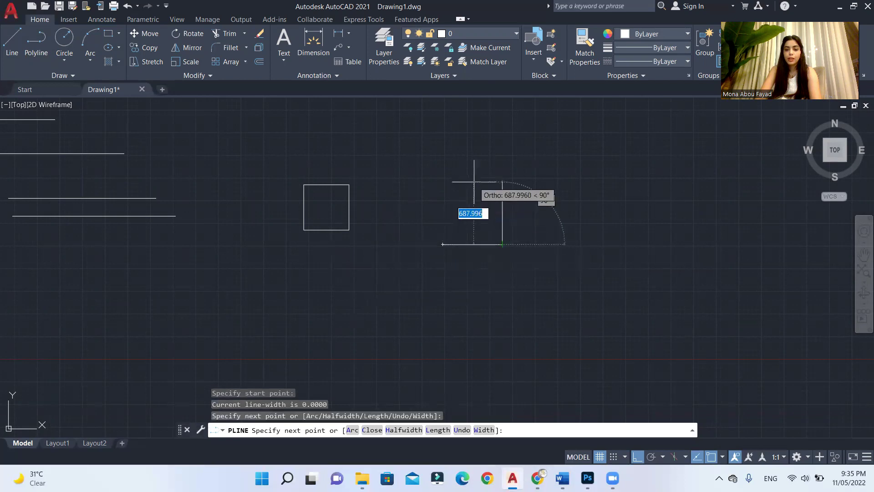
pyautogui.click(502, 182)
pyautogui.click(409, 182)
pyautogui.click(408, 140)
pyautogui.click(609, 140)
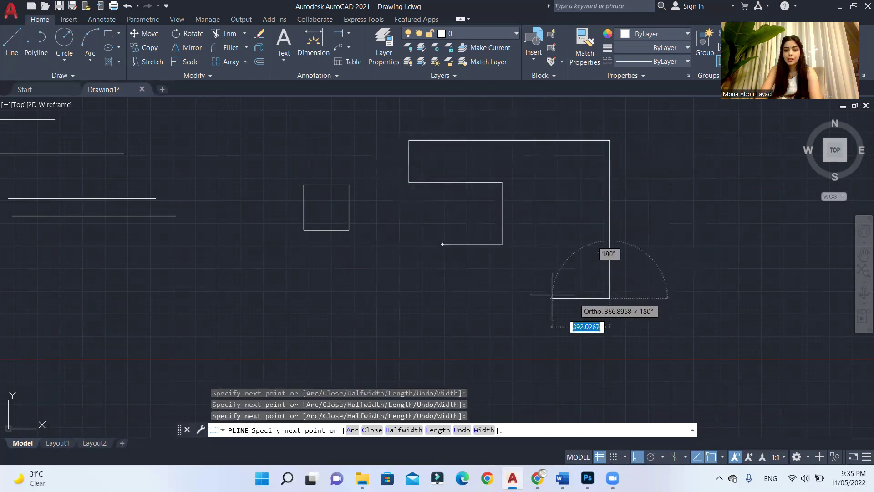
pyautogui.click(609, 298)
pyautogui.click(472, 298)
pyautogui.click(472, 340)
pyautogui.click(593, 340)
pyautogui.click(655, 341)
pyautogui.click(655, 111)
pyautogui.click(371, 111)
pyautogui.click(371, 317)
pyautogui.press('Return')
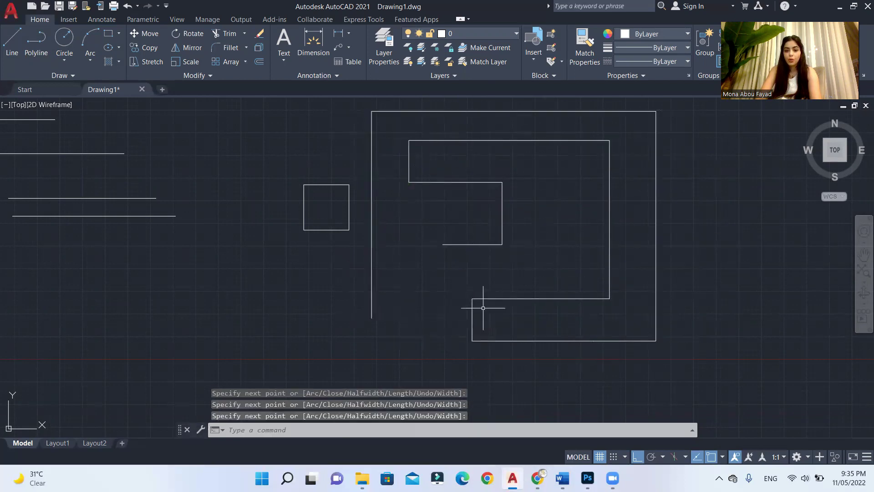
pyautogui.click(518, 299)
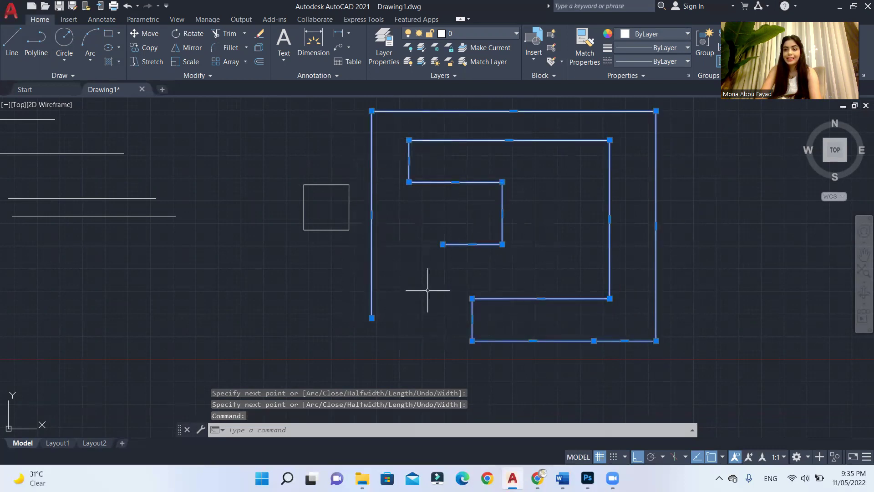
# Cancel a stray line, then crossing-select the square's top, right and left edges separately.
pyautogui.scroll(-2, 518, 210)
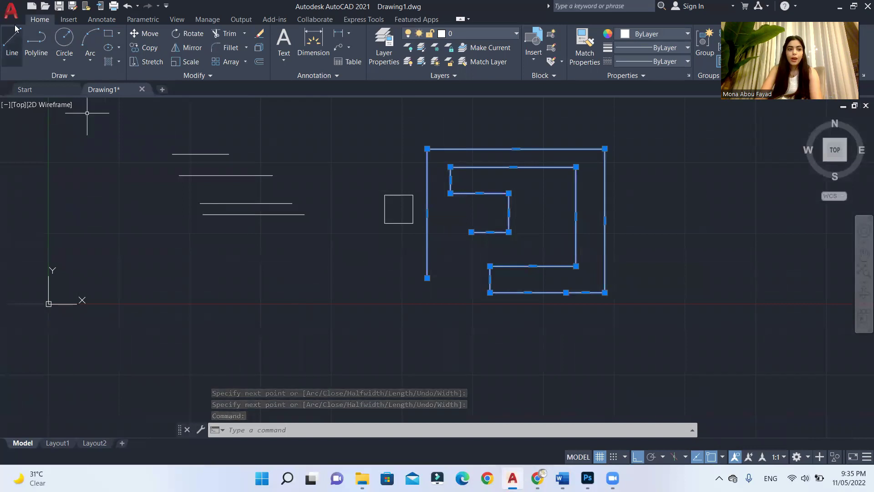
pyautogui.click(12, 43)
pyautogui.scroll(-3, 83, 203)
pyautogui.press('Escape')
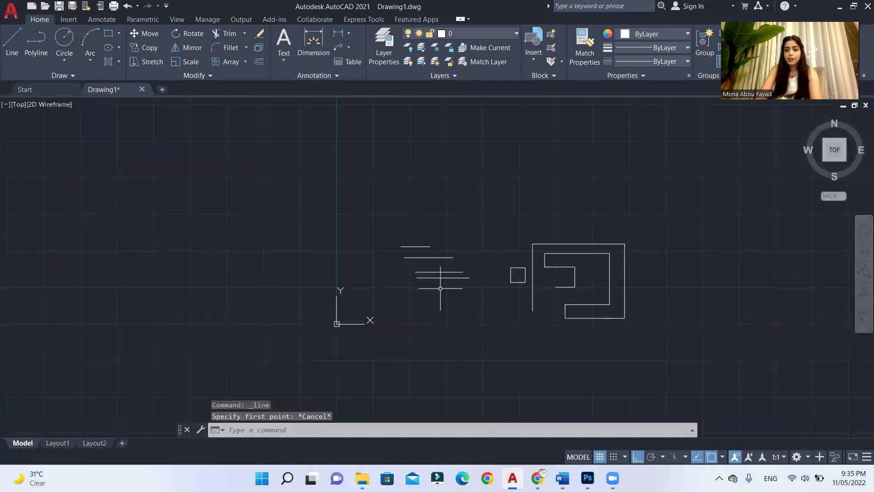
pyautogui.scroll(5, 532, 277)
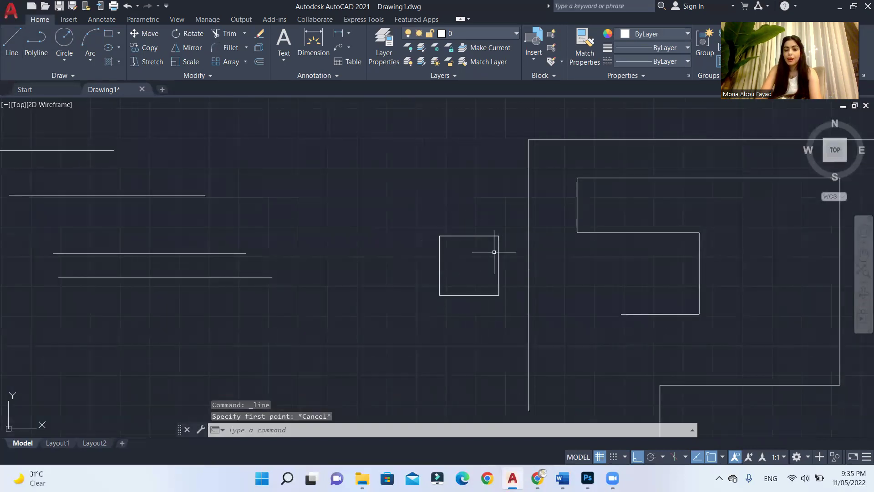
pyautogui.click(504, 226)
pyautogui.click(477, 255)
pyautogui.click(470, 266)
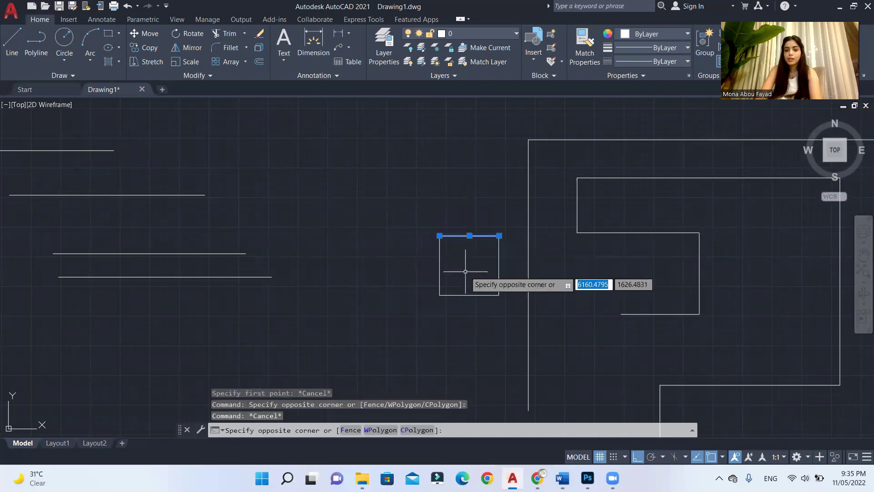
pyautogui.press('Escape')
pyautogui.click(460, 258)
pyautogui.click(406, 283)
# Select the square's bottom edge, clear it, and show the Arc method list.
pyautogui.press('Escape')
pyautogui.click(464, 281)
pyautogui.click(455, 335)
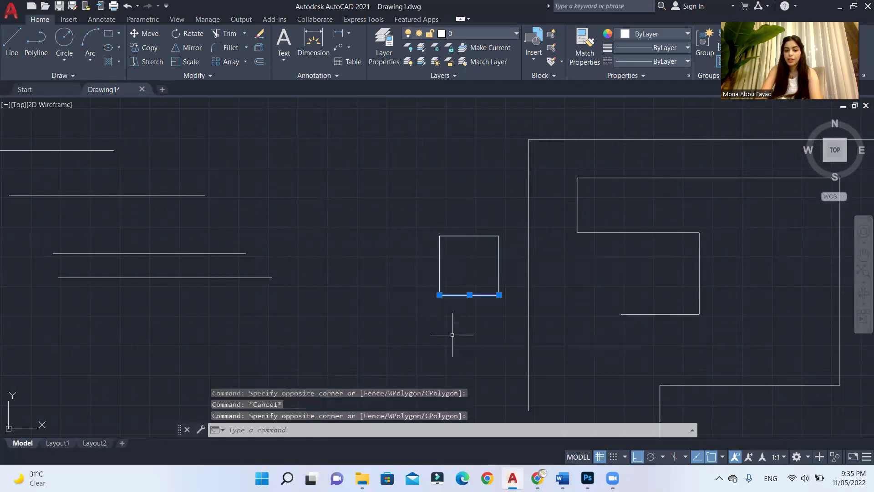
pyautogui.press('Escape')
pyautogui.scroll(-3, 305, 247)
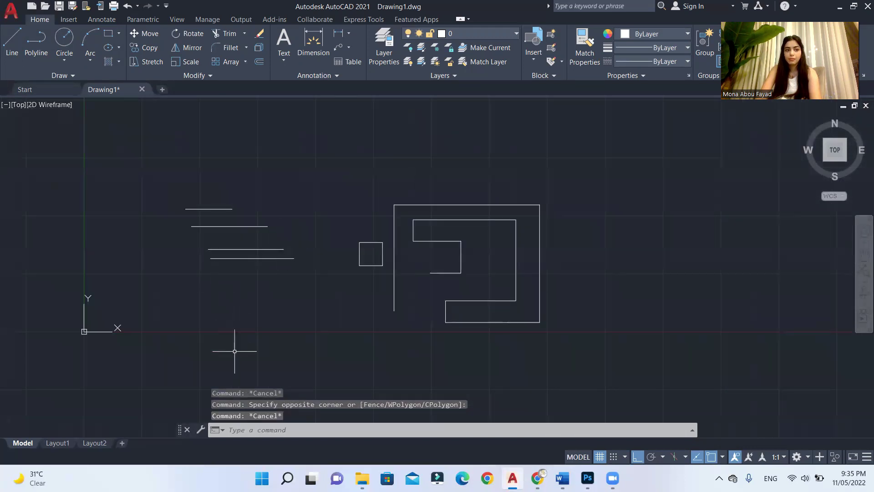
pyautogui.click(90, 60)
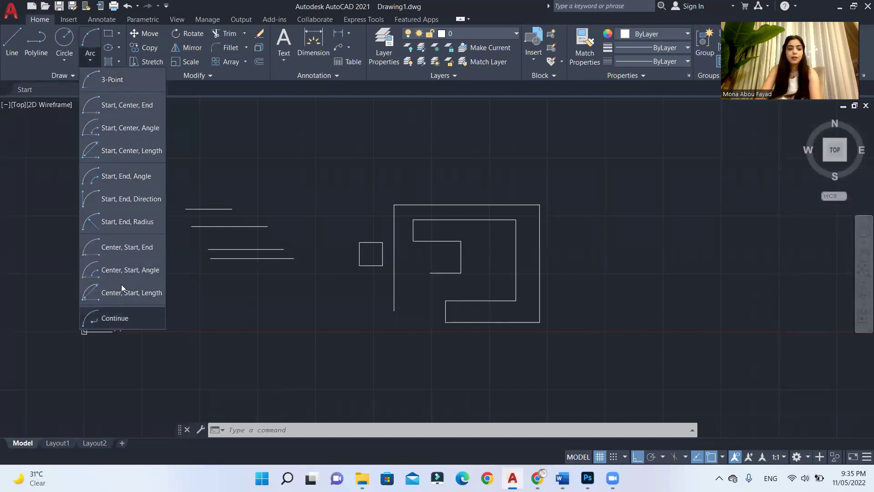
# Draw a semicircular arc right of the spiral using Start, End, Direction with a horizontal chord.
pyautogui.click(111, 199)
pyautogui.click(597, 256)
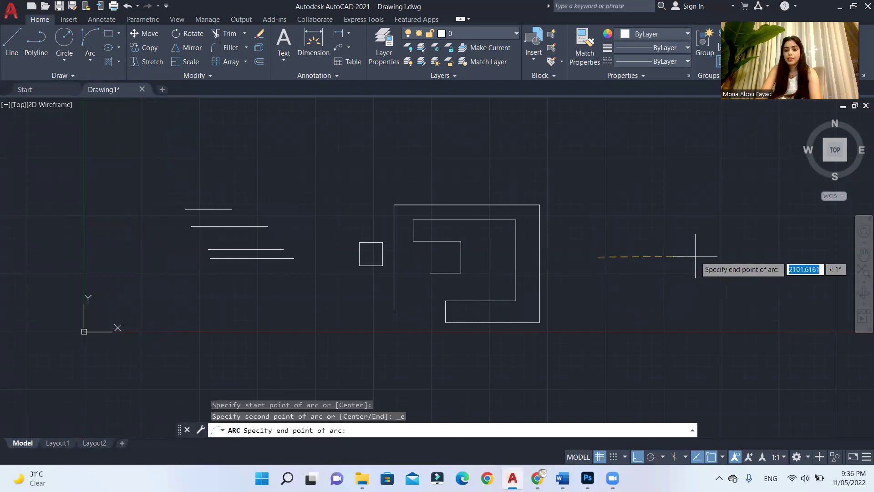
pyautogui.click(707, 256)
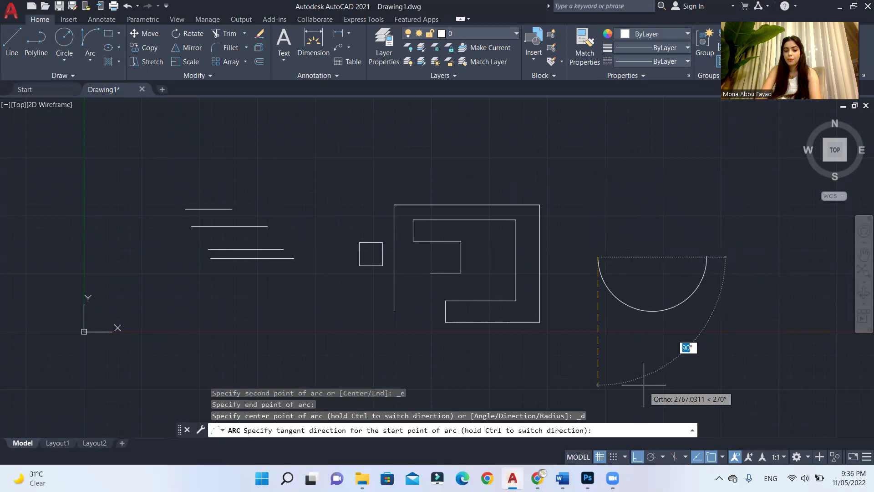
pyautogui.click(646, 162)
pyautogui.press('Escape')
pyautogui.scroll(-2, 614, 292)
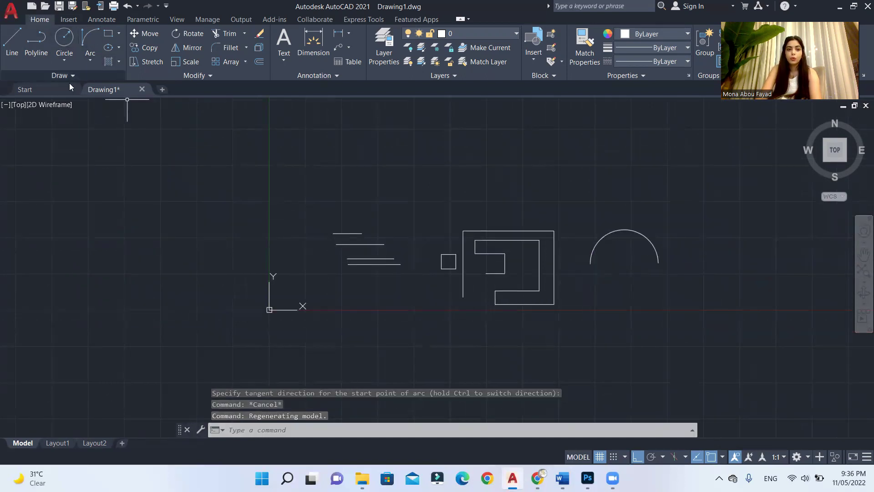
pyautogui.scroll(-2, 488, 292)
pyautogui.scroll(4, 488, 291)
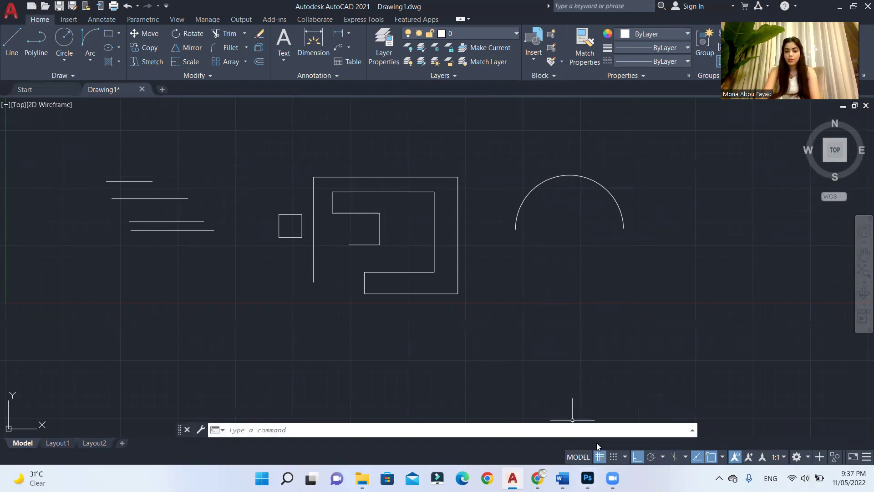
pyautogui.scroll(2, 585, 316)
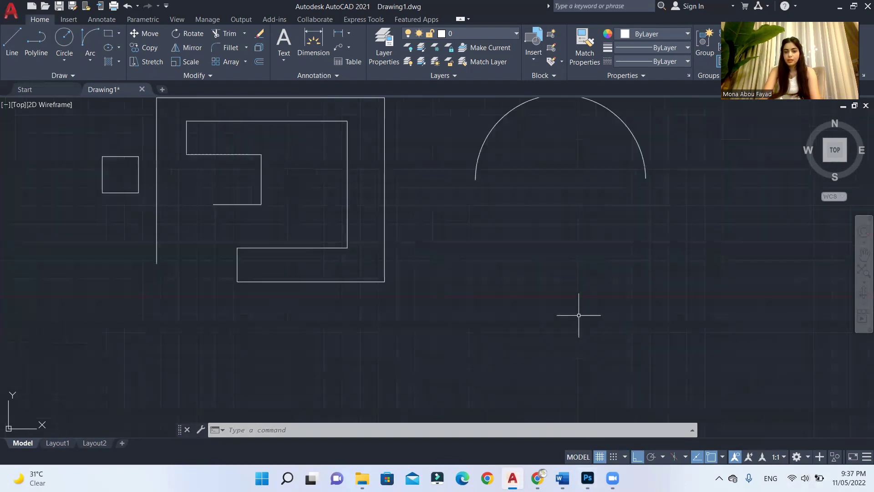
pyautogui.click(600, 457)
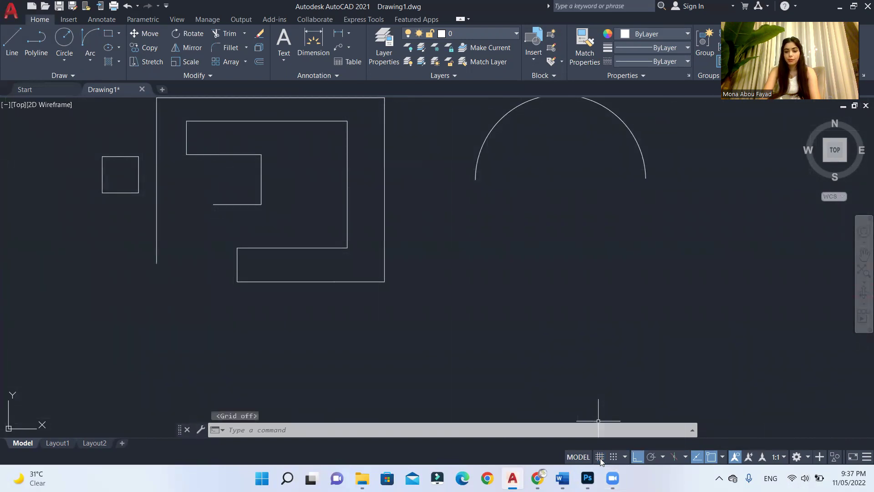
pyautogui.click(600, 458)
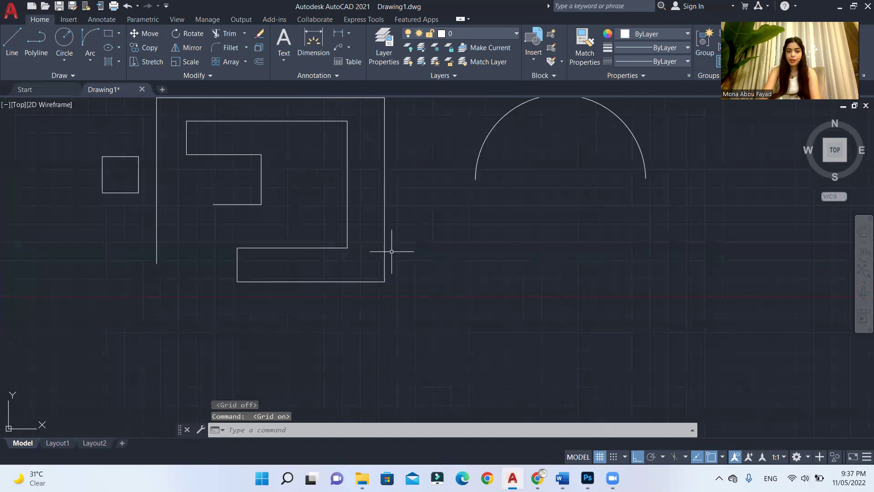
pyautogui.scroll(4, 377, 219)
pyautogui.scroll(-1, 427, 237)
pyautogui.scroll(-1, 501, 301)
pyautogui.scroll(-1, 476, 296)
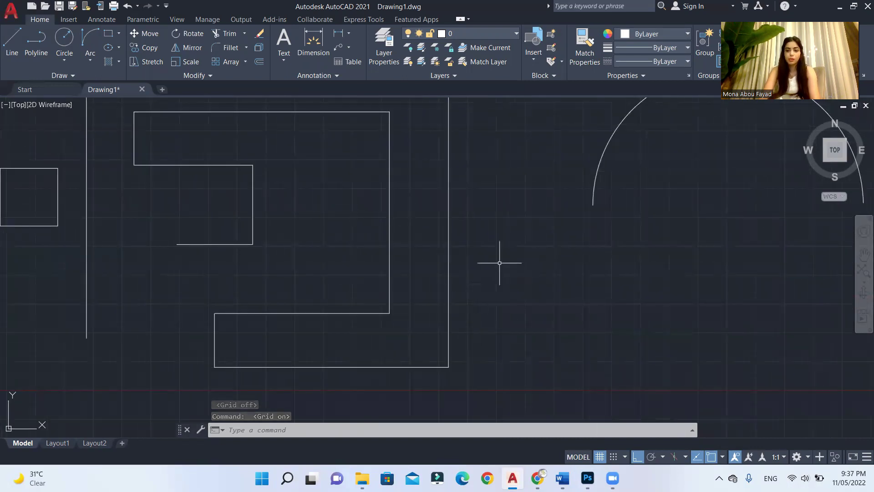
pyautogui.press('Escape')
pyautogui.press('Escape')
pyautogui.click(614, 457)
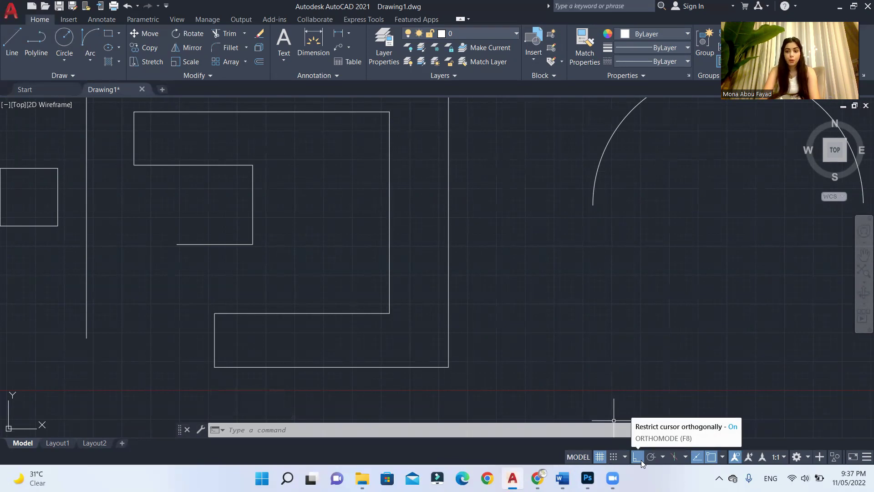
# Start a line with L, cancel it, and turn Ortho off on the status bar.
pyautogui.write('l')
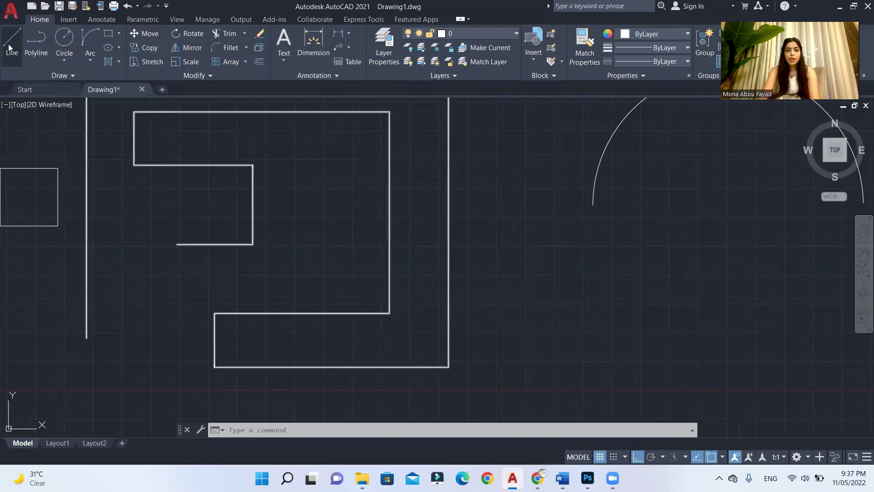
pyautogui.press('Return')
pyautogui.scroll(-5, 158, 146)
pyautogui.click(411, 274)
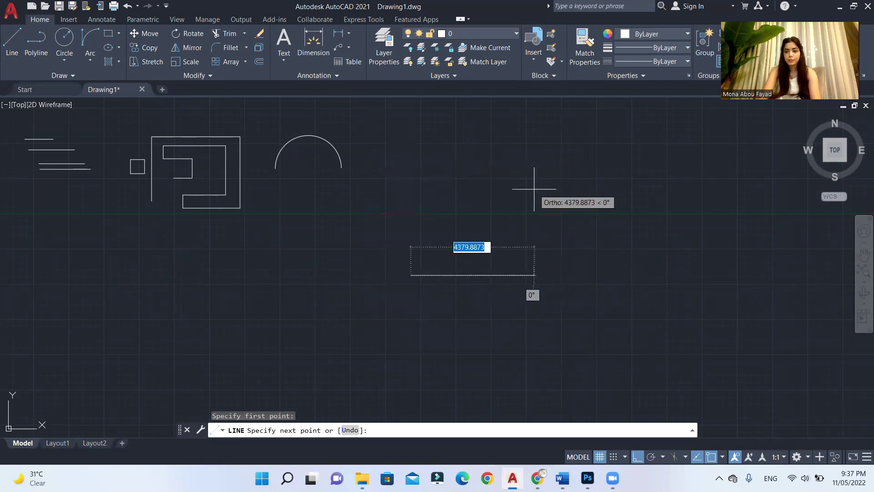
pyautogui.press('Escape')
pyautogui.click(639, 457)
# Draw a five-pointed star of connected lines closing at its first point, then turn Polar off.
pyautogui.click(12, 41)
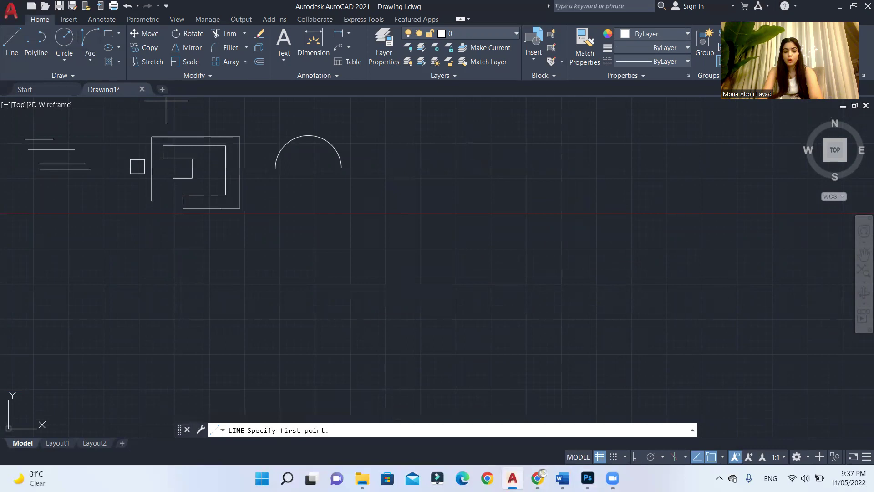
pyautogui.click(439, 242)
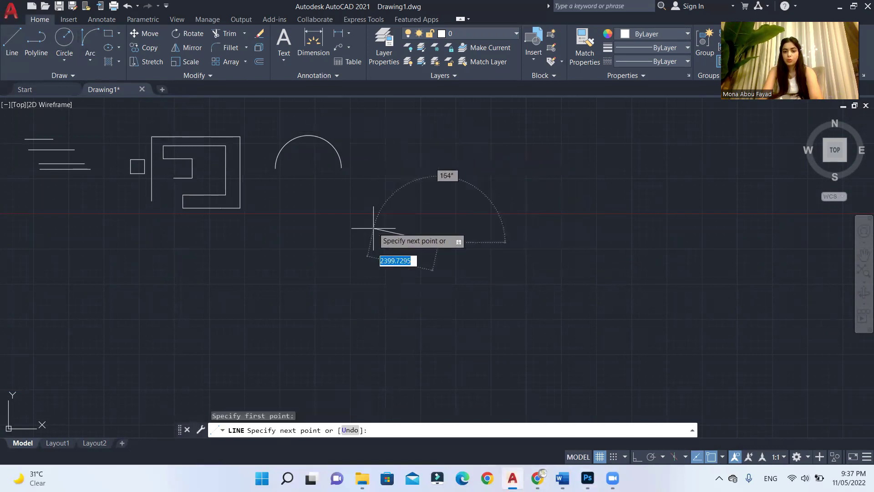
pyautogui.click(508, 165)
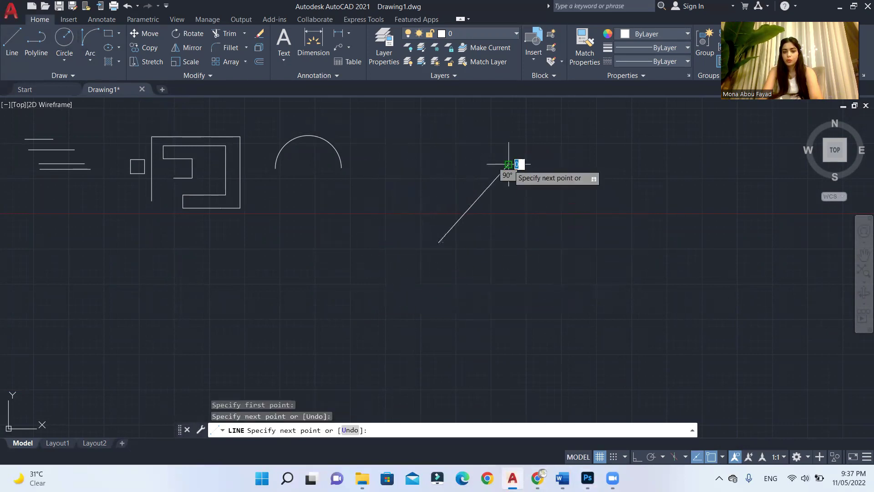
pyautogui.click(480, 247)
pyautogui.click(407, 177)
pyautogui.click(563, 209)
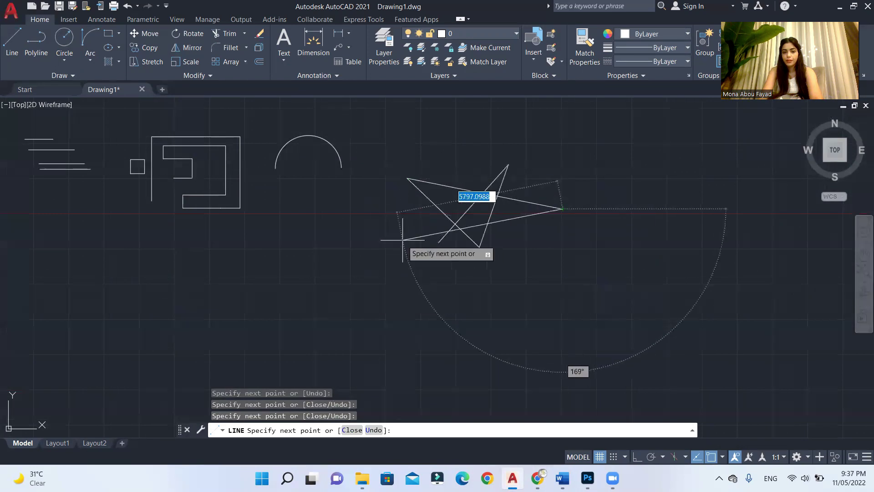
pyautogui.click(439, 242)
pyautogui.press('Return')
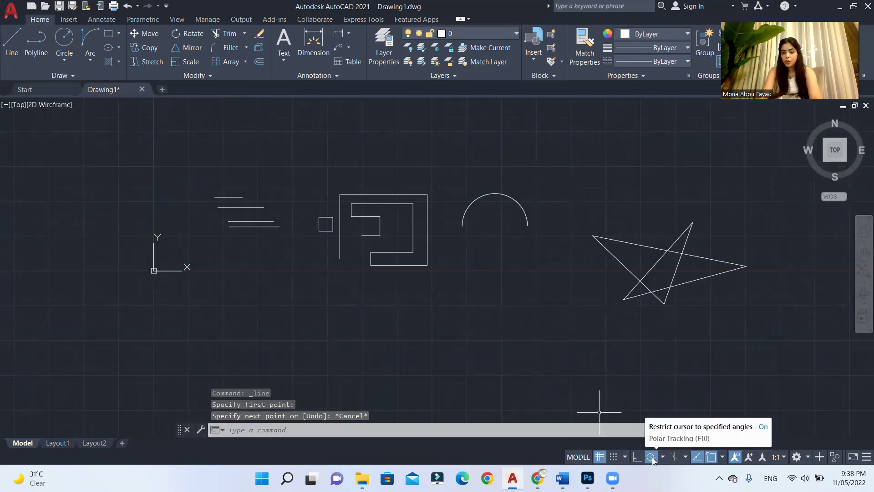
pyautogui.click(651, 457)
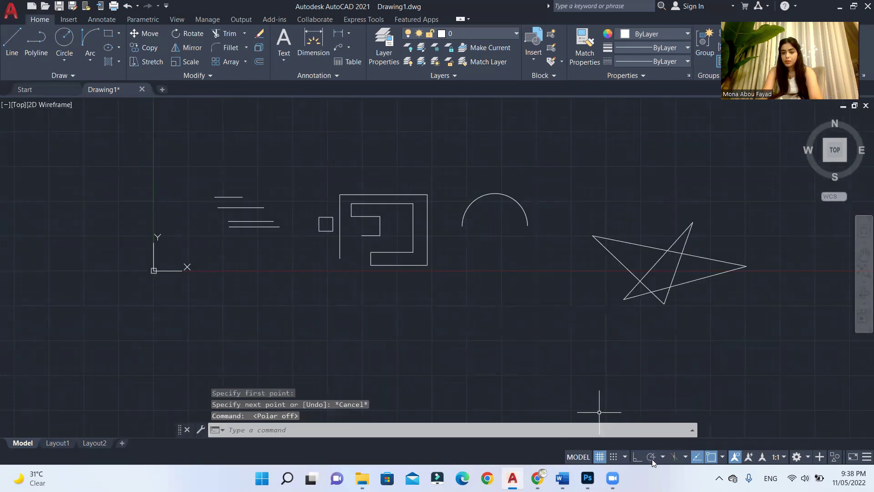
# Turn polar tracking back on and draw a short horizontal line below the shapes.
pyautogui.click(651, 459)
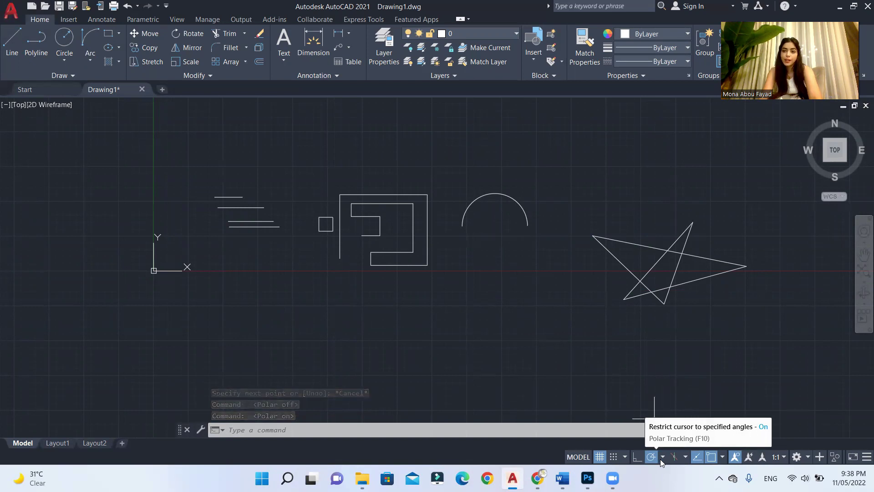
pyautogui.click(660, 458)
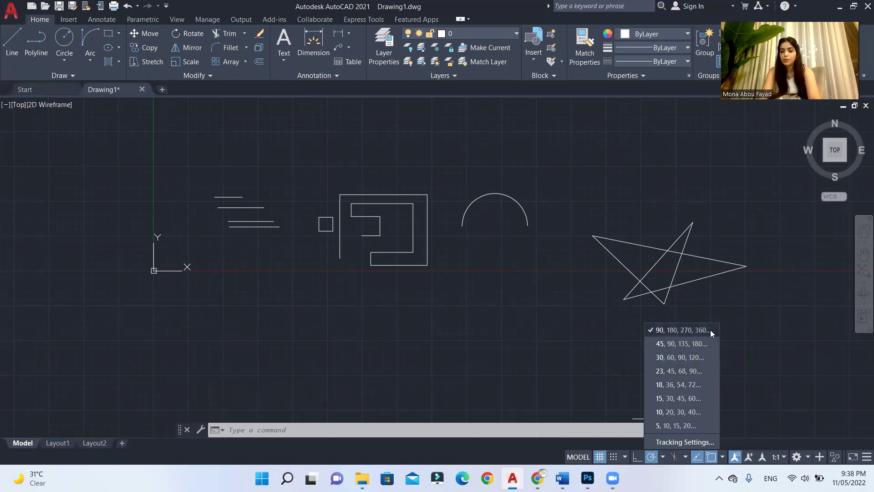
pyautogui.click(677, 357)
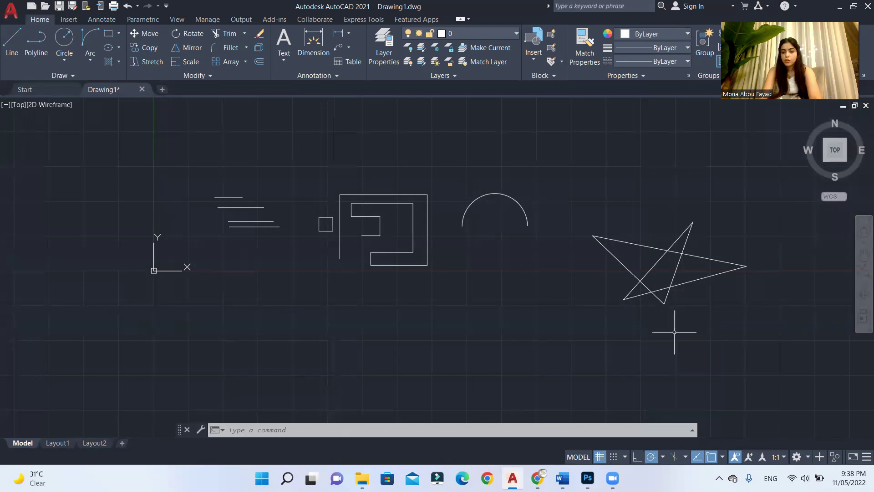
pyautogui.click(12, 43)
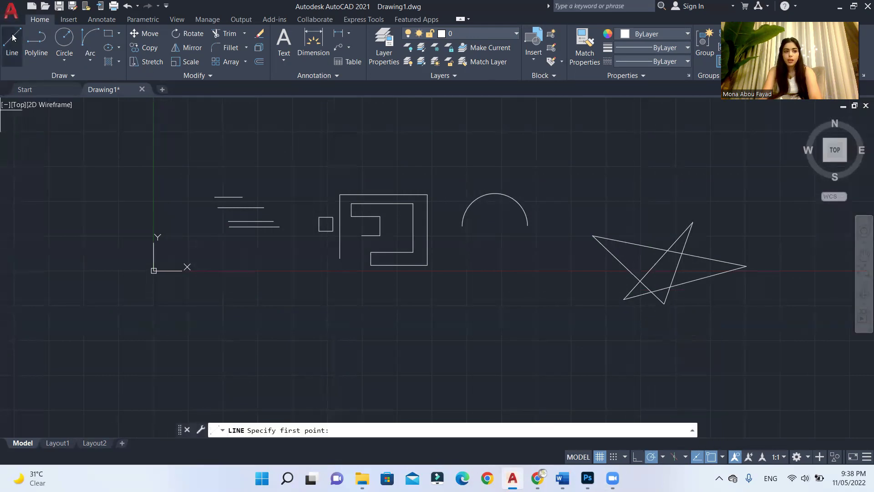
pyautogui.scroll(-2, 513, 171)
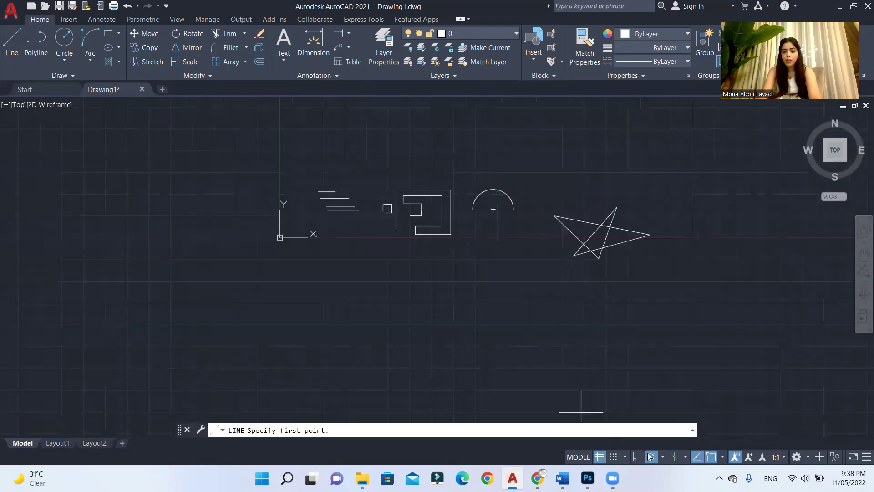
pyautogui.scroll(2, 523, 408)
pyautogui.click(362, 309)
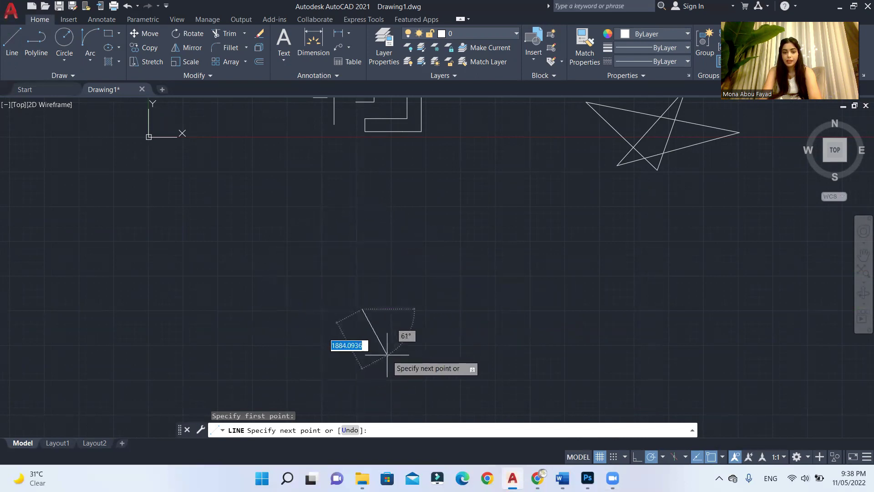
pyautogui.click(307, 308)
pyautogui.press('Escape')
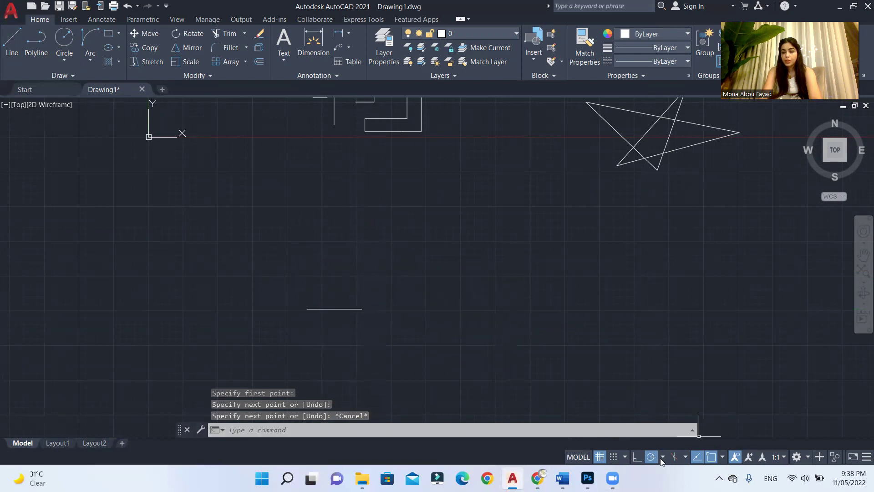
# Set polar tracking to 45-degree increments (45,90,135,180) and start a new line below the star.
pyautogui.click(663, 456)
pyautogui.click(671, 344)
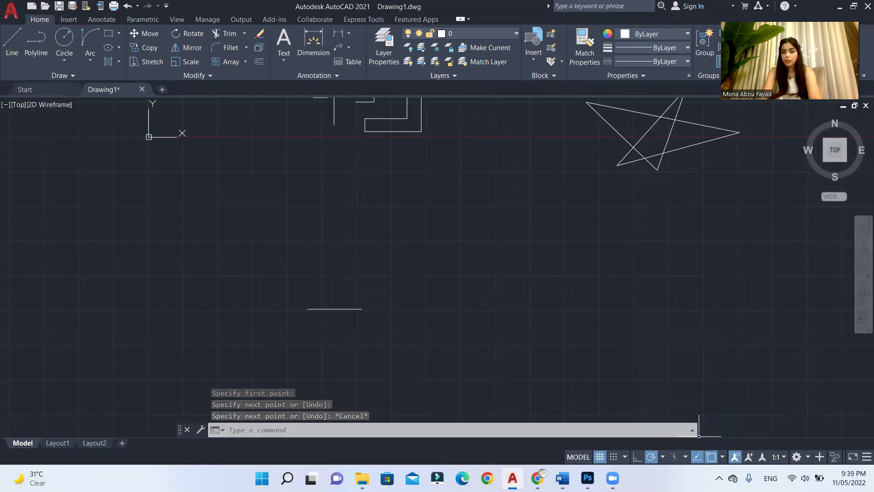
pyautogui.click(12, 45)
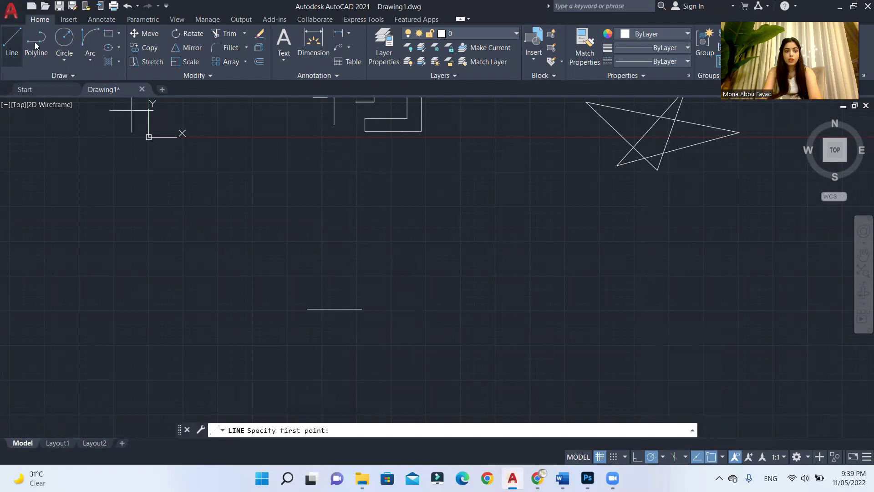
pyautogui.click(481, 305)
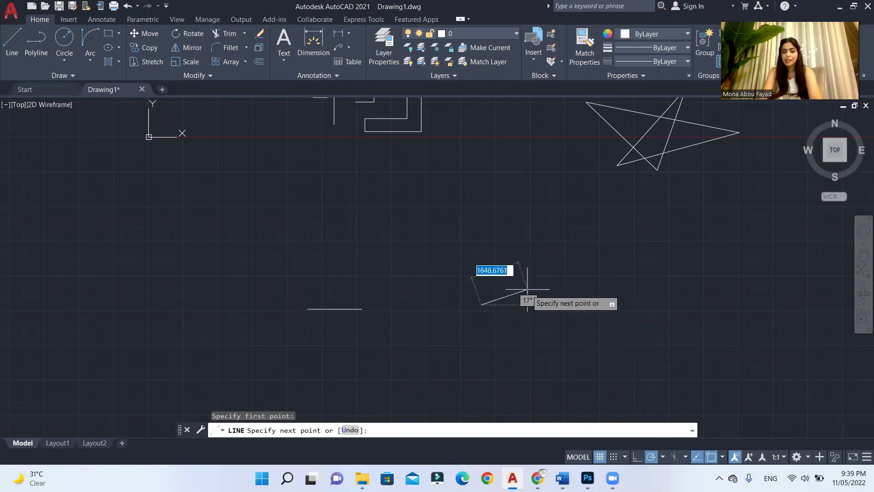
# Toggle object snap and open Object Snap Settings to view the enabled snap modes in Drafting Settings.
pyautogui.press('Escape')
pyautogui.press('Return')
pyautogui.click(722, 457)
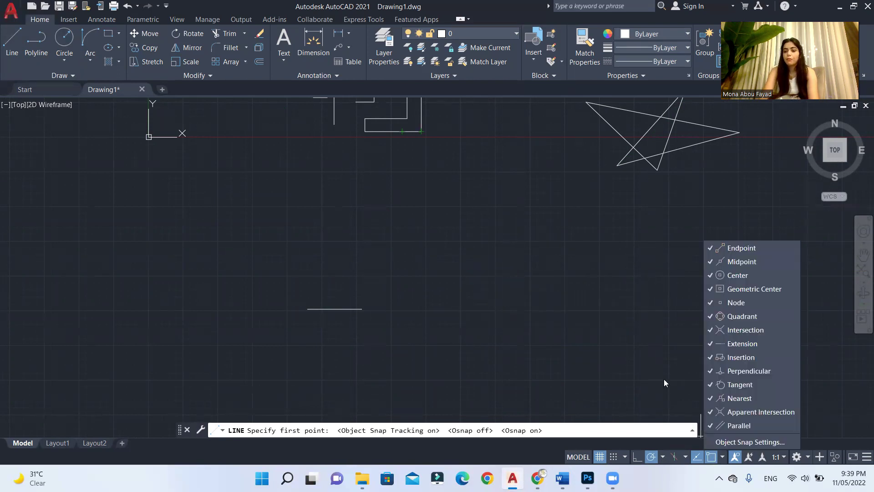
pyautogui.press('Escape')
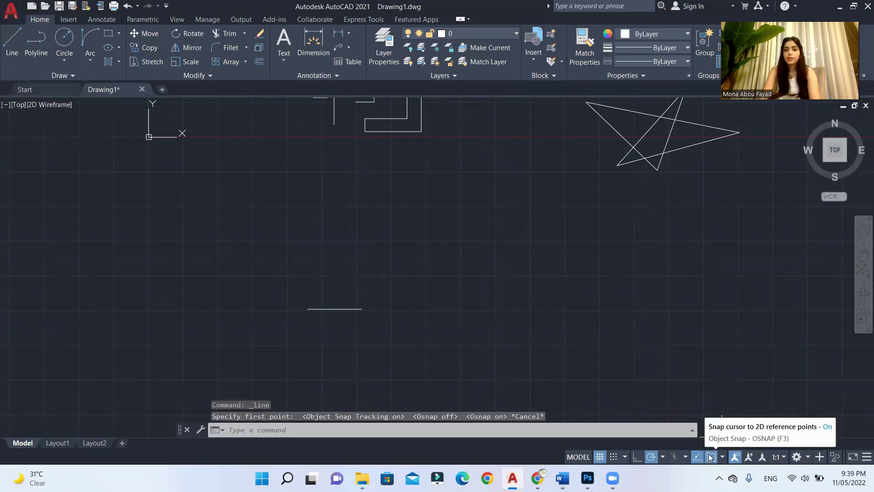
pyautogui.click(723, 456)
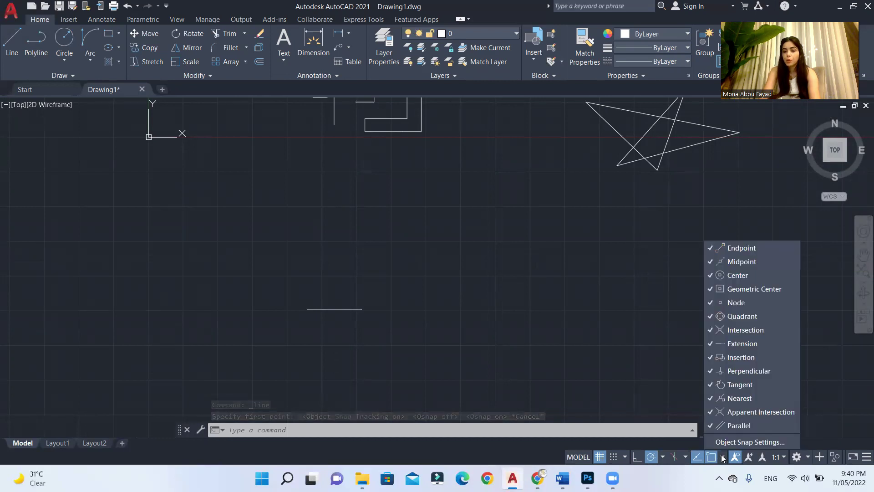
pyautogui.click(725, 443)
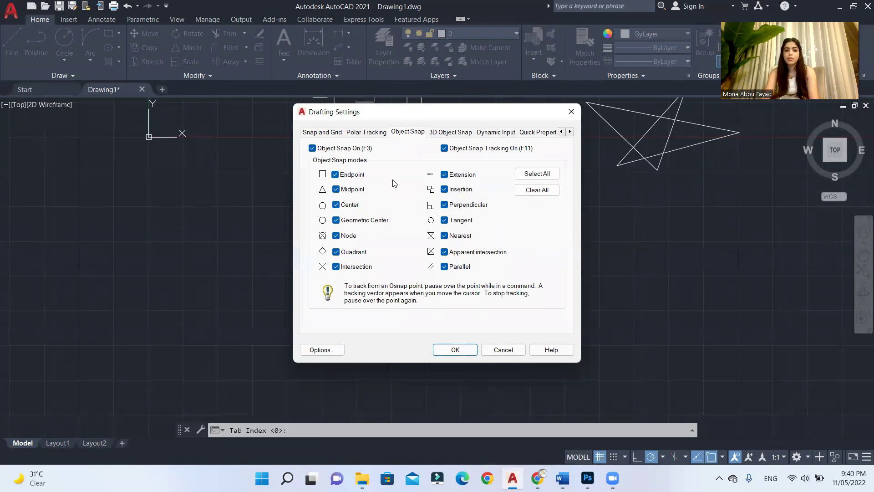
# Close Drafting Settings and draw a single horizontal polyline segment.
pyautogui.click(570, 112)
pyautogui.click(28, 41)
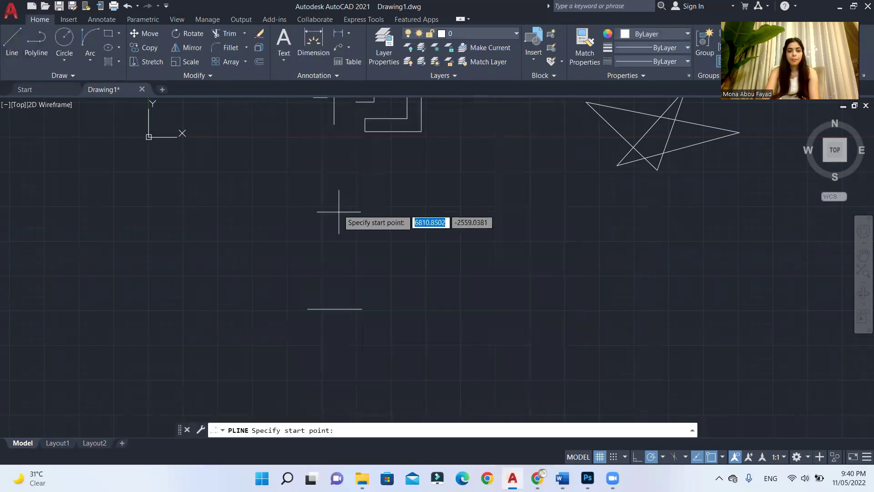
pyautogui.click(296, 225)
pyautogui.click(412, 225)
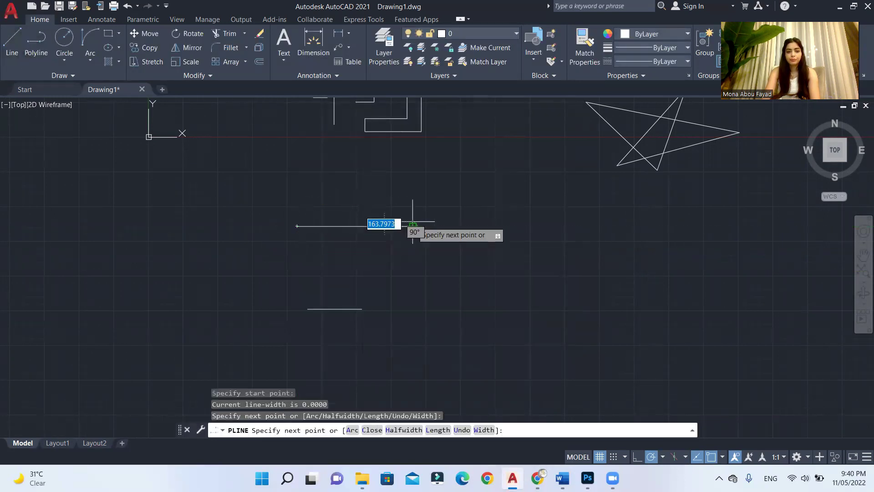
pyautogui.press('Return')
# Draw a circle left of the polyline, its centre level with the segment.
pyautogui.click(51, 39)
pyautogui.click(194, 226)
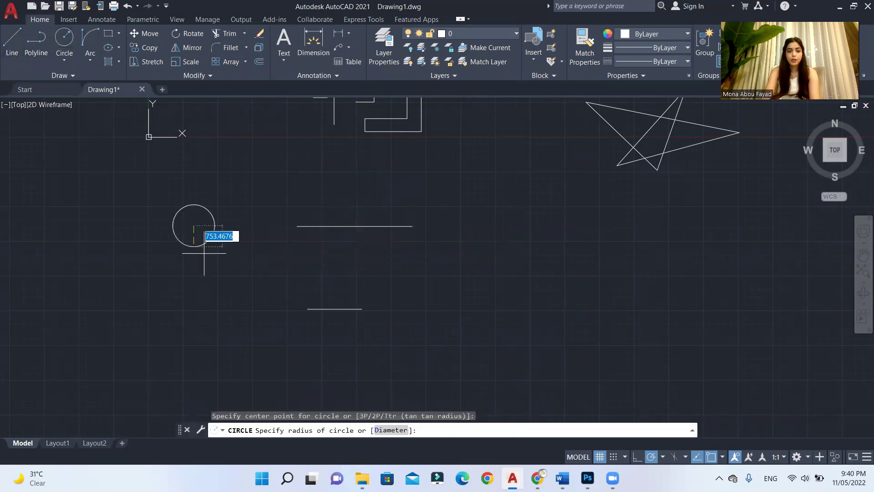
pyautogui.click(221, 257)
pyautogui.click(18, 40)
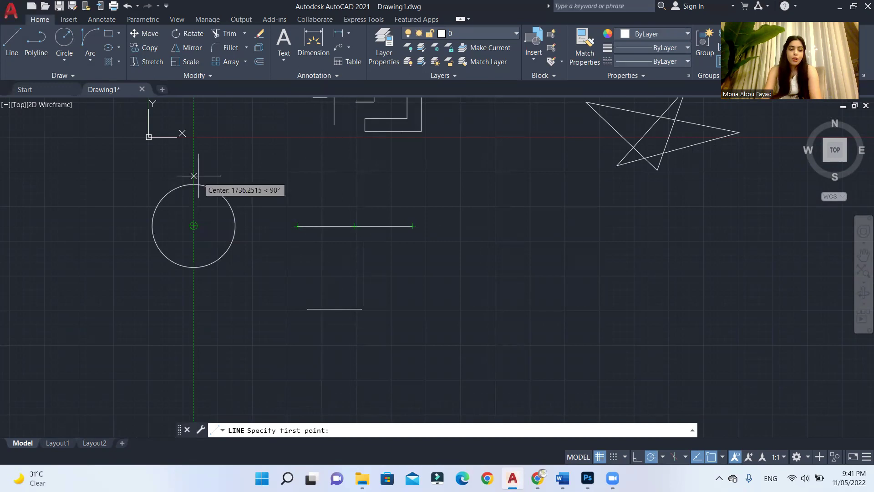
pyautogui.press('Escape')
pyautogui.scroll(-2, 277, 244)
pyautogui.scroll(-2, 277, 245)
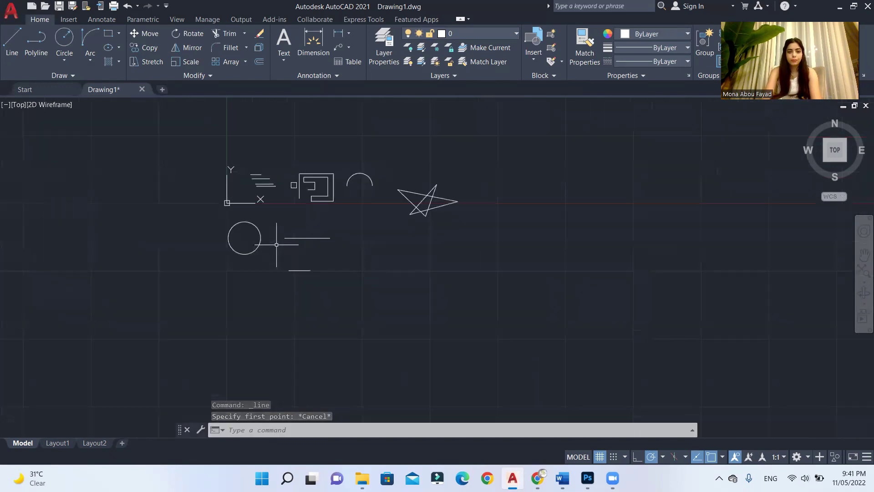
pyautogui.click(476, 165)
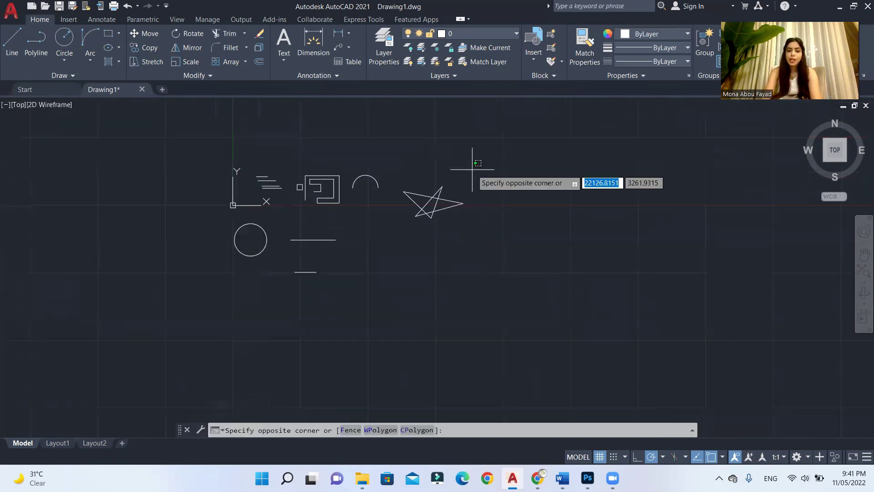
pyautogui.click(406, 259)
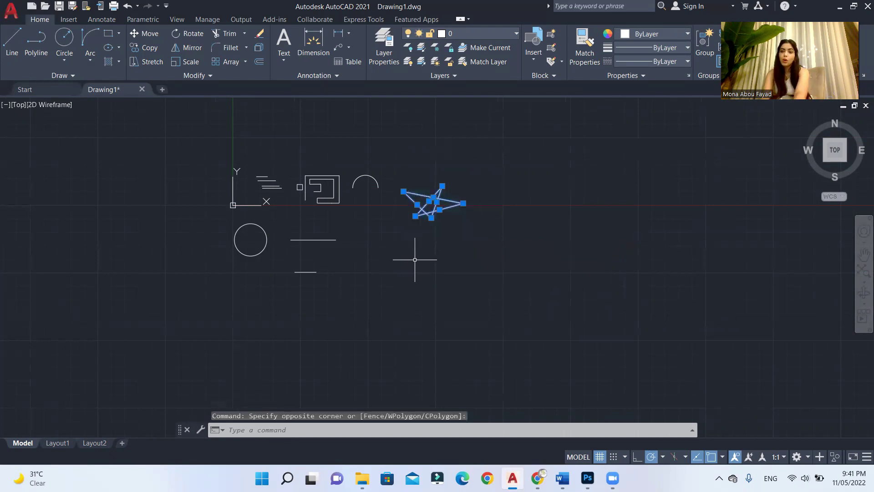
pyautogui.press('Delete')
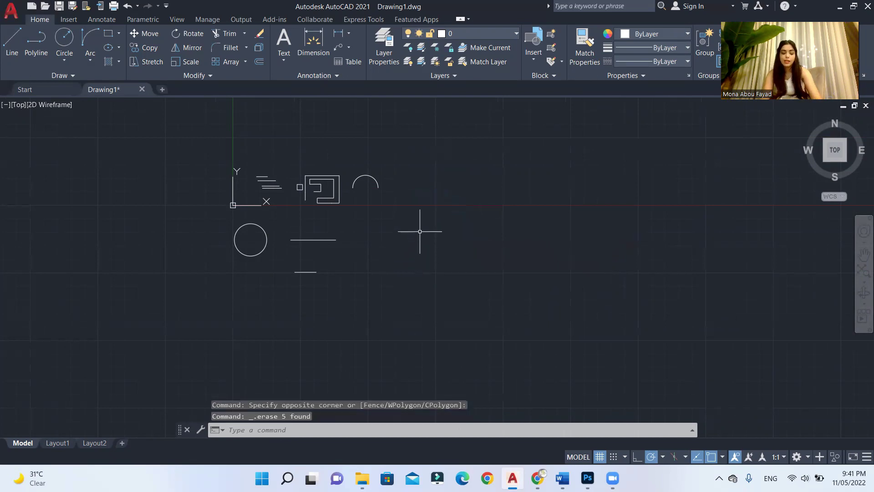
pyautogui.hotkey('ctrl', 'z')
pyautogui.click(463, 159)
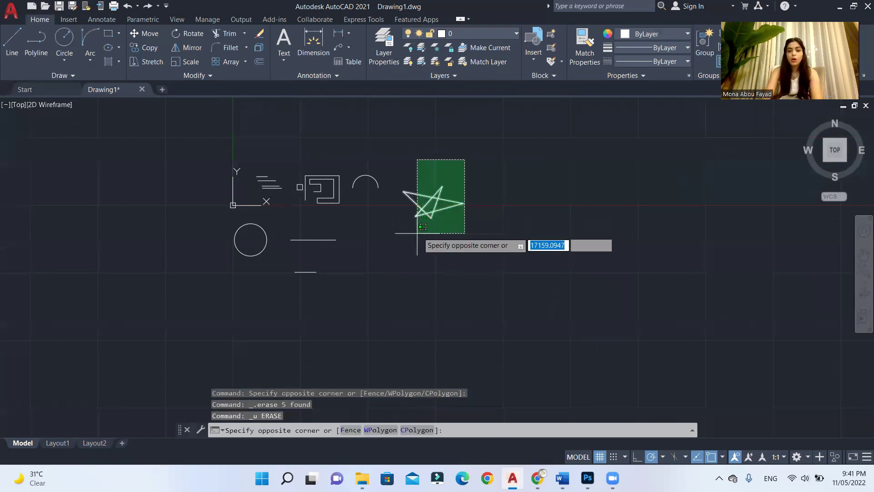
pyautogui.click(402, 253)
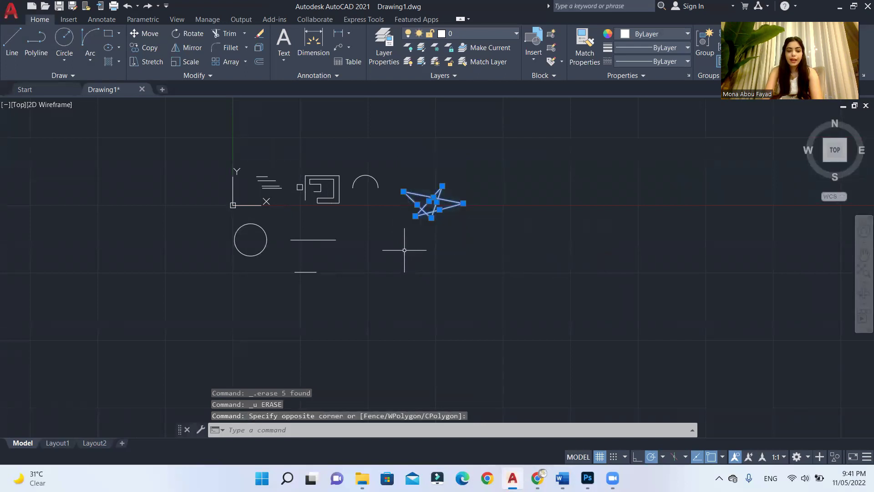
pyautogui.write('E')
pyautogui.press('Return')
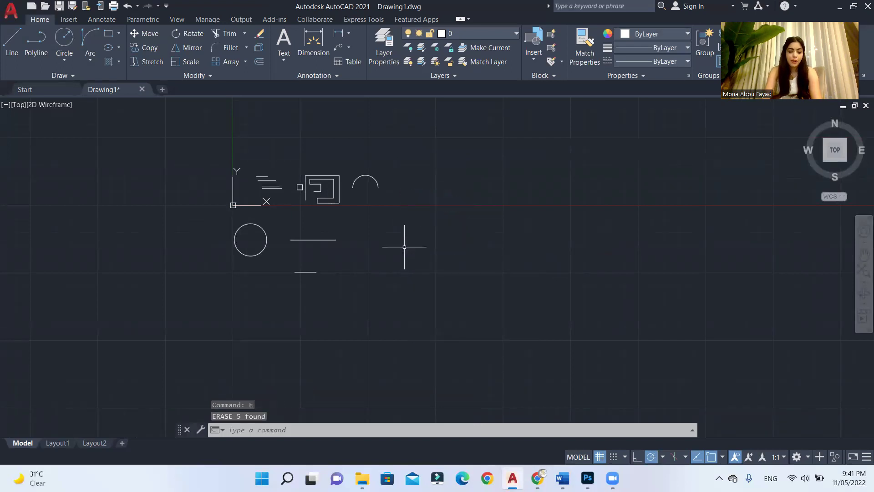
pyautogui.hotkey('ctrl', 'z')
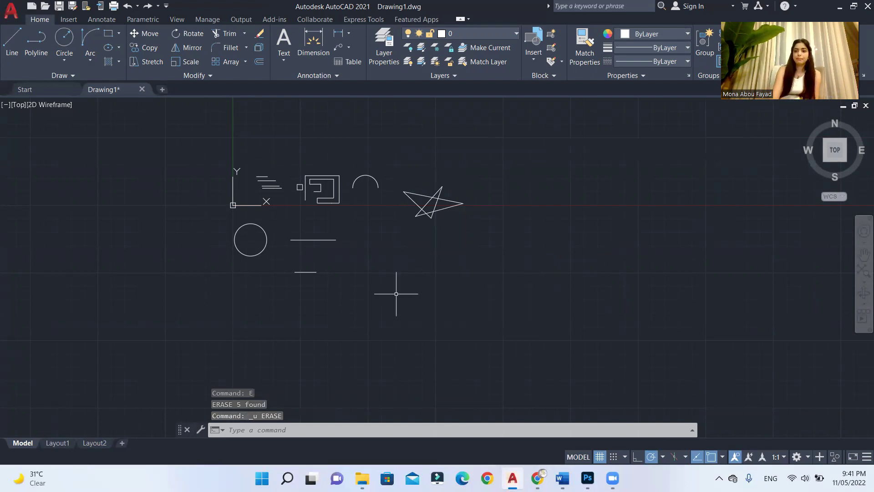
pyautogui.click(612, 478)
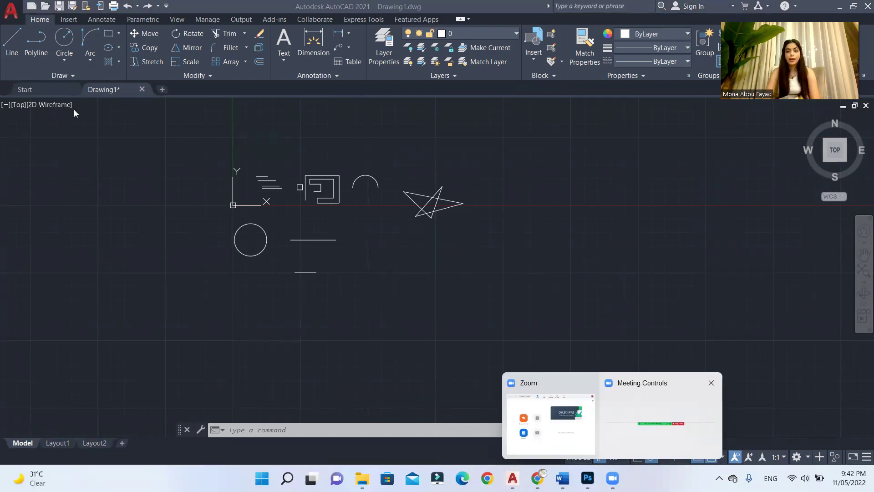